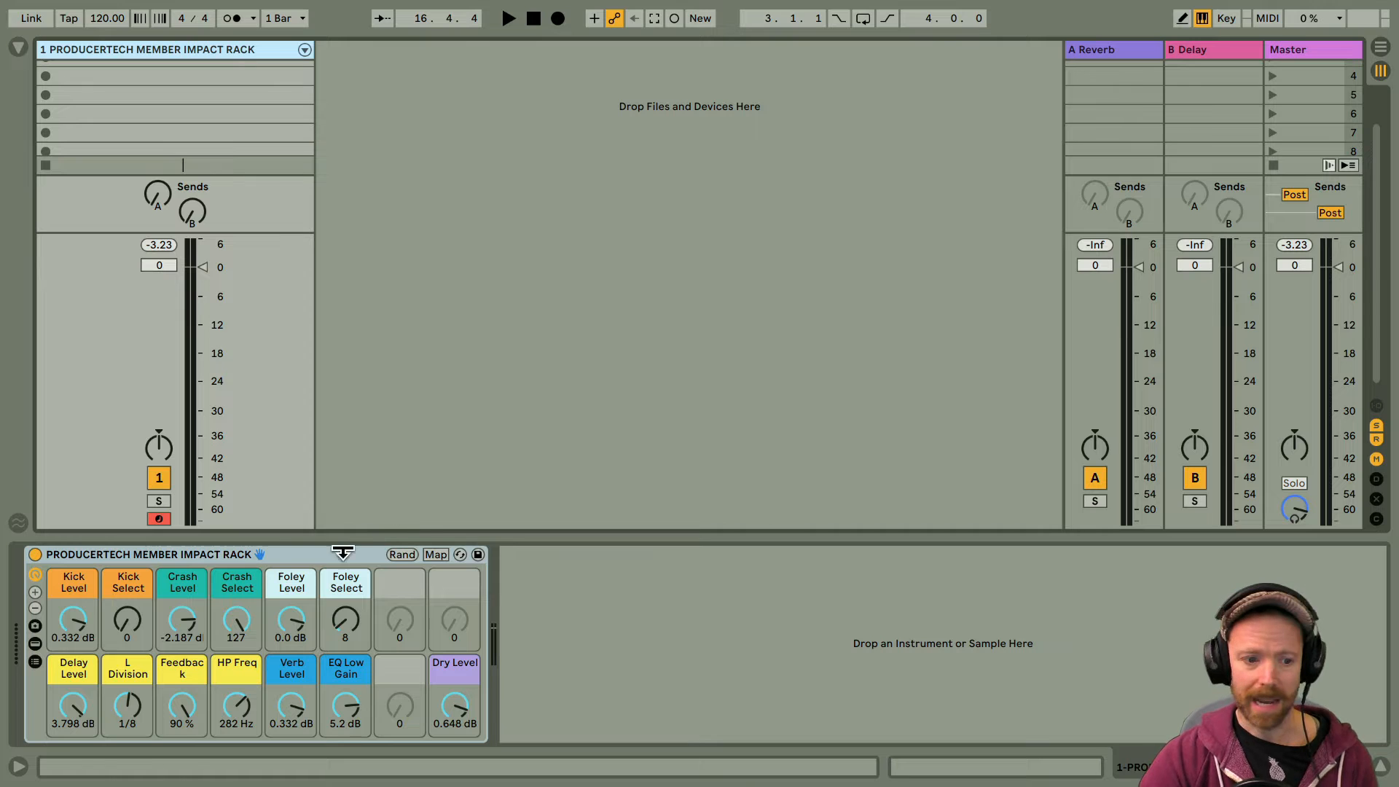
Step: Trigger a note on the impact rack, and set its Verb Level and Delay Level macros to -inf dB
left_click(274, 554)
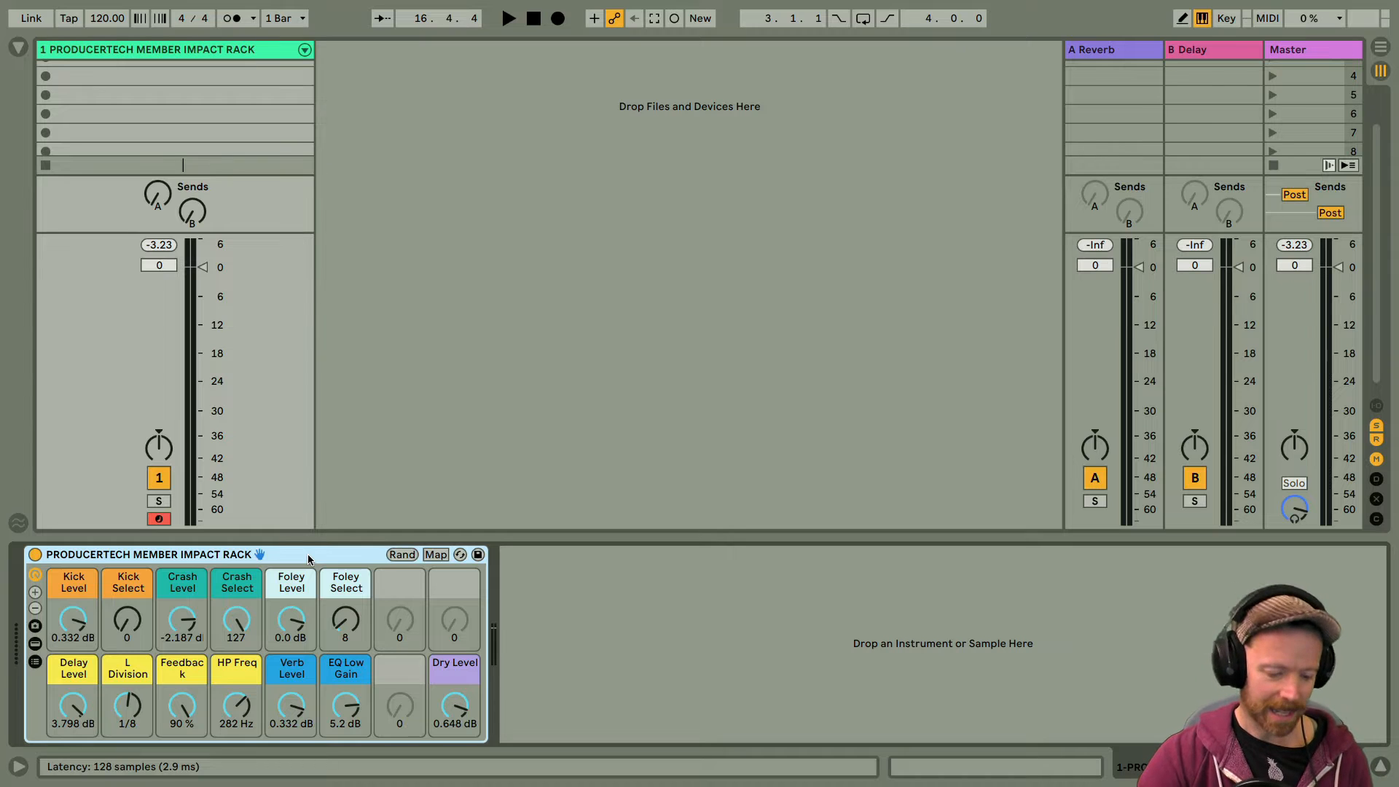
key("a")
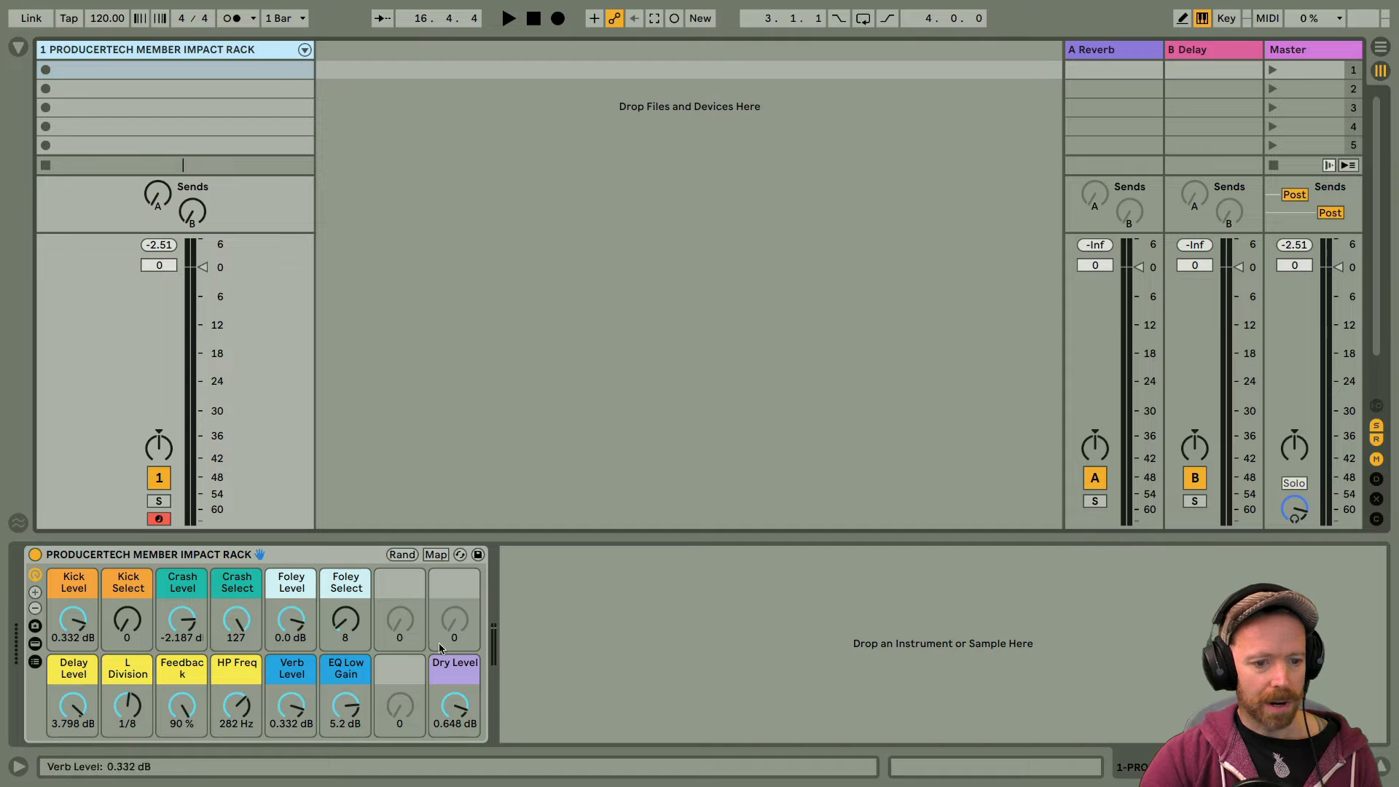
double_click(292, 706)
double_click(74, 716)
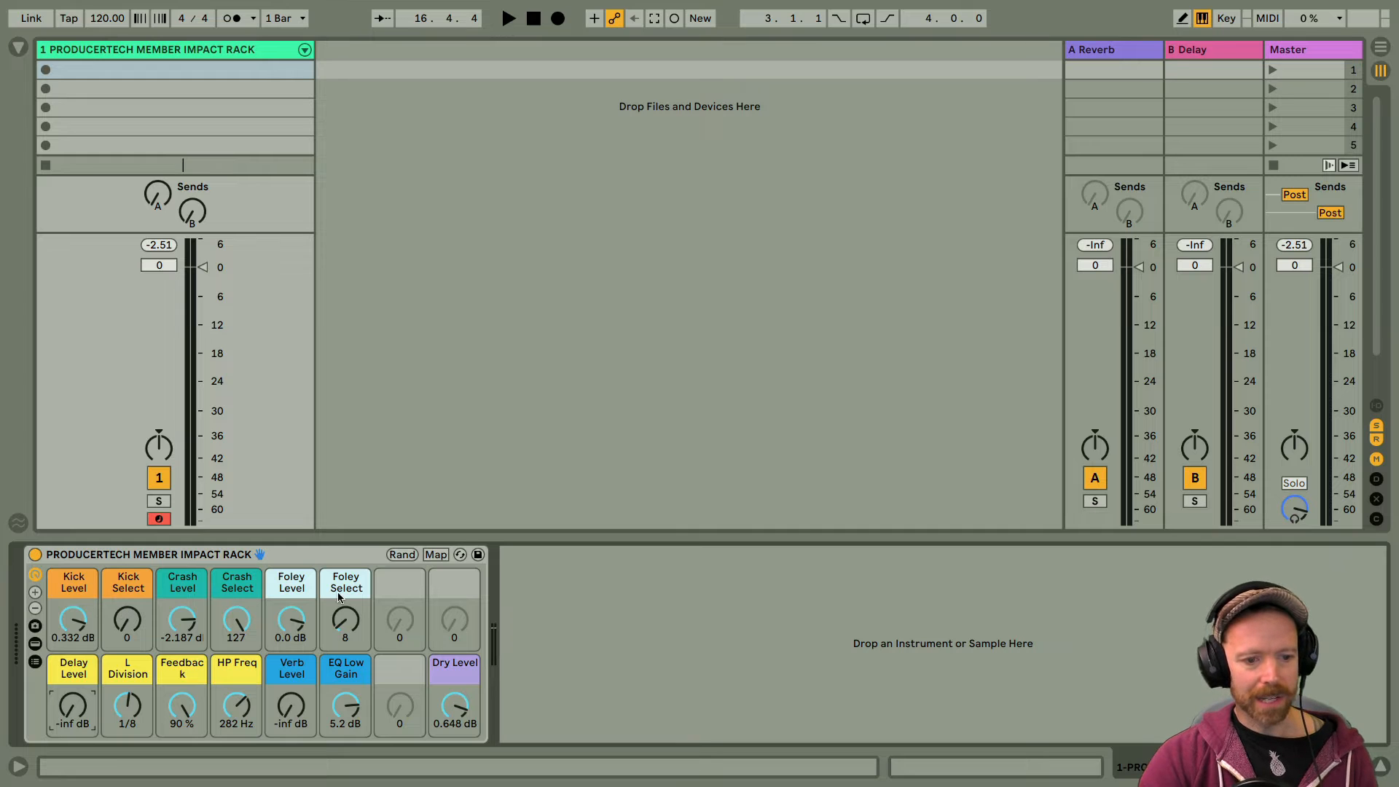
Step: Silence the foley and crash layers by setting the Foley Level and Crash Level macros to -inf dB
left_click(74, 586)
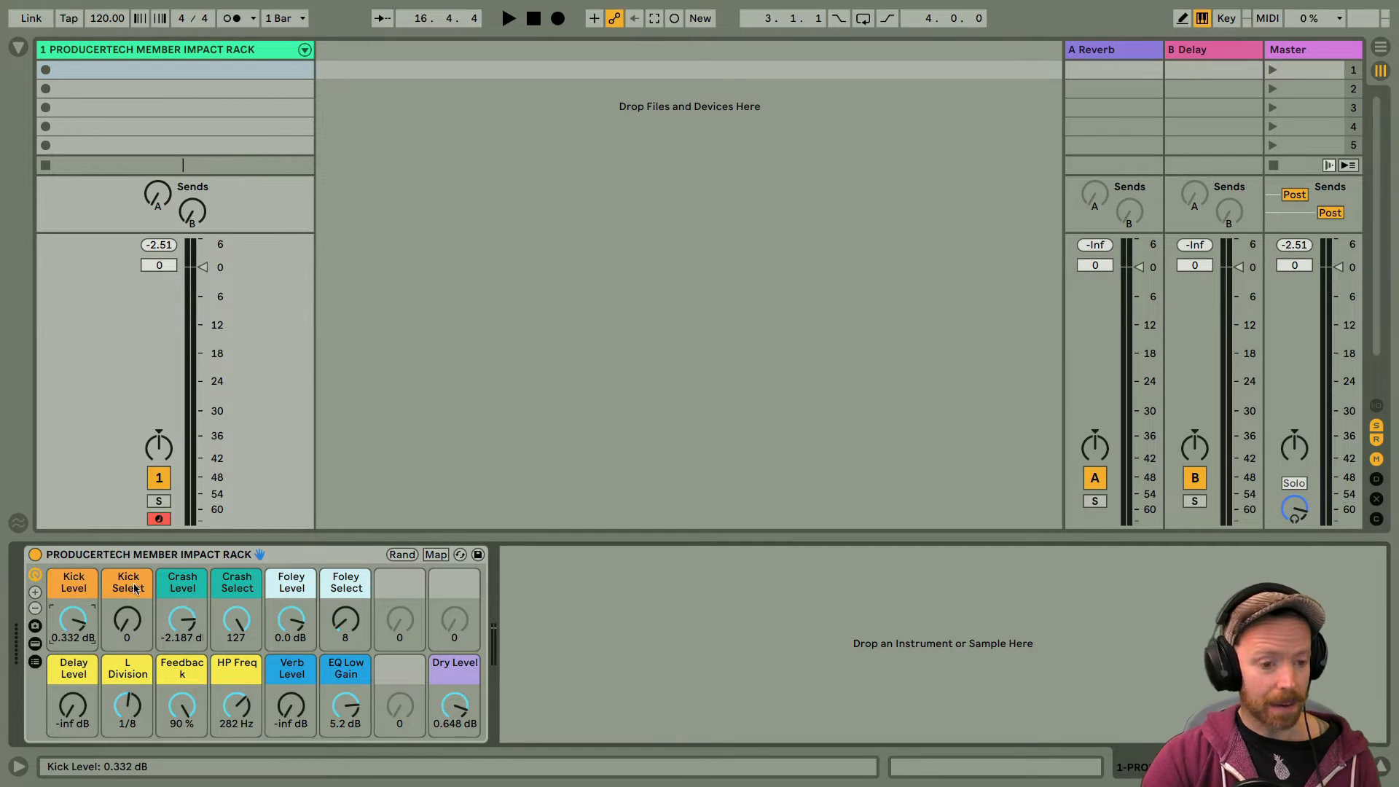
left_click(182, 587)
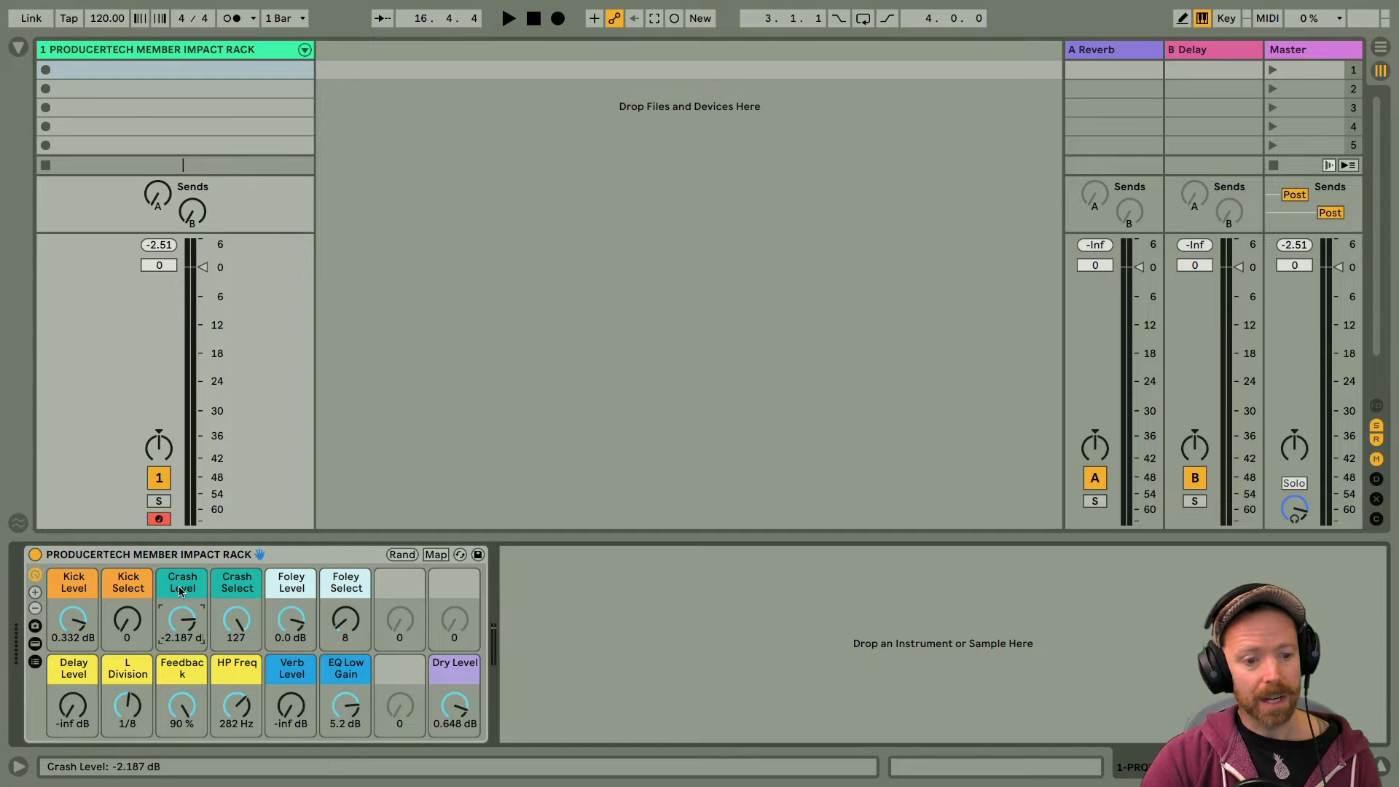
left_click(290, 584)
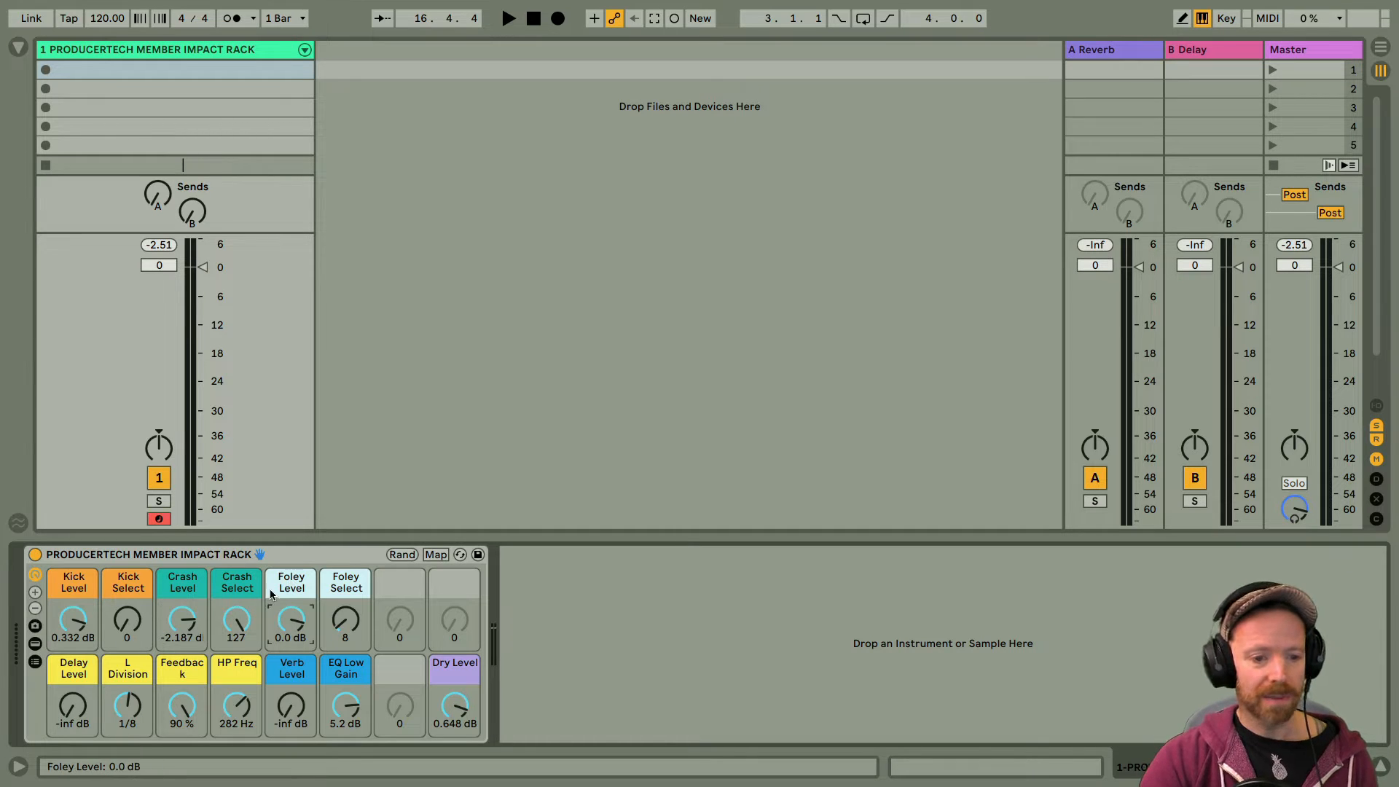
double_click(289, 621)
double_click(189, 620)
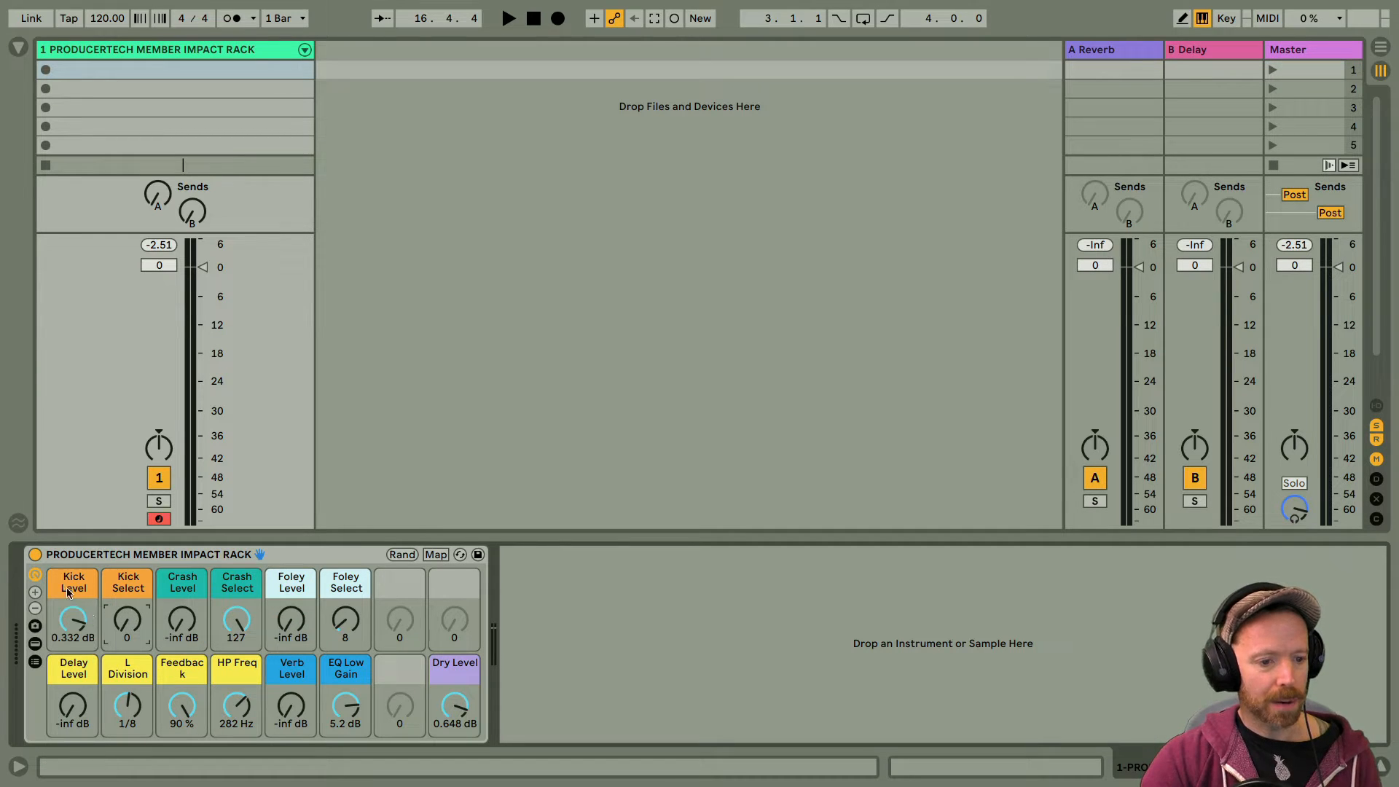
Step: Audition the kick samples by sweeping Kick Select up to 100 and back to 0, and raise Kick Level to 3.482 dB
left_click_drag(128, 620, 129, 517)
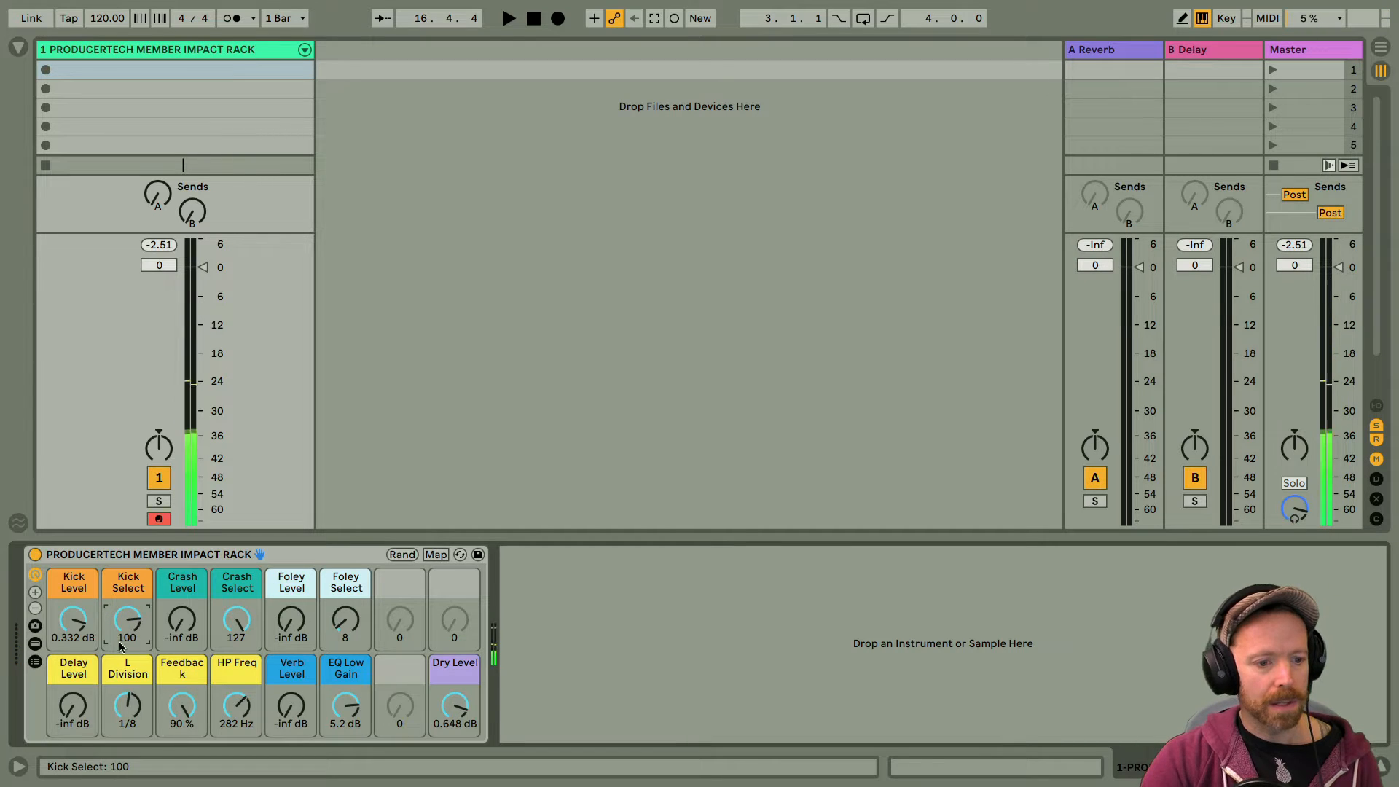
left_click_drag(137, 625, 137, 678)
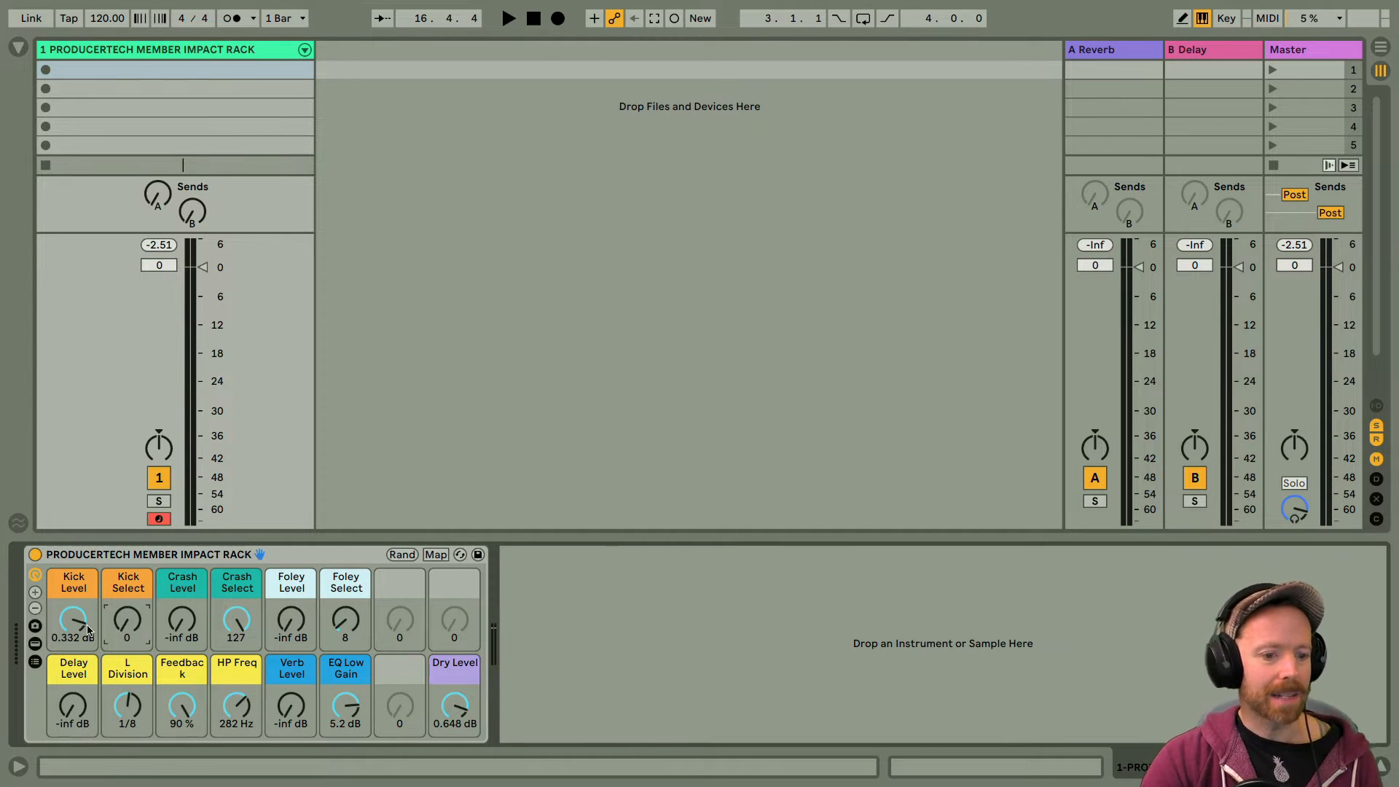
mouse_move(72, 620)
left_mouse_down()
mouse_move(72, 656)
mouse_move(73, 616)
left_mouse_up()
left_click(187, 588)
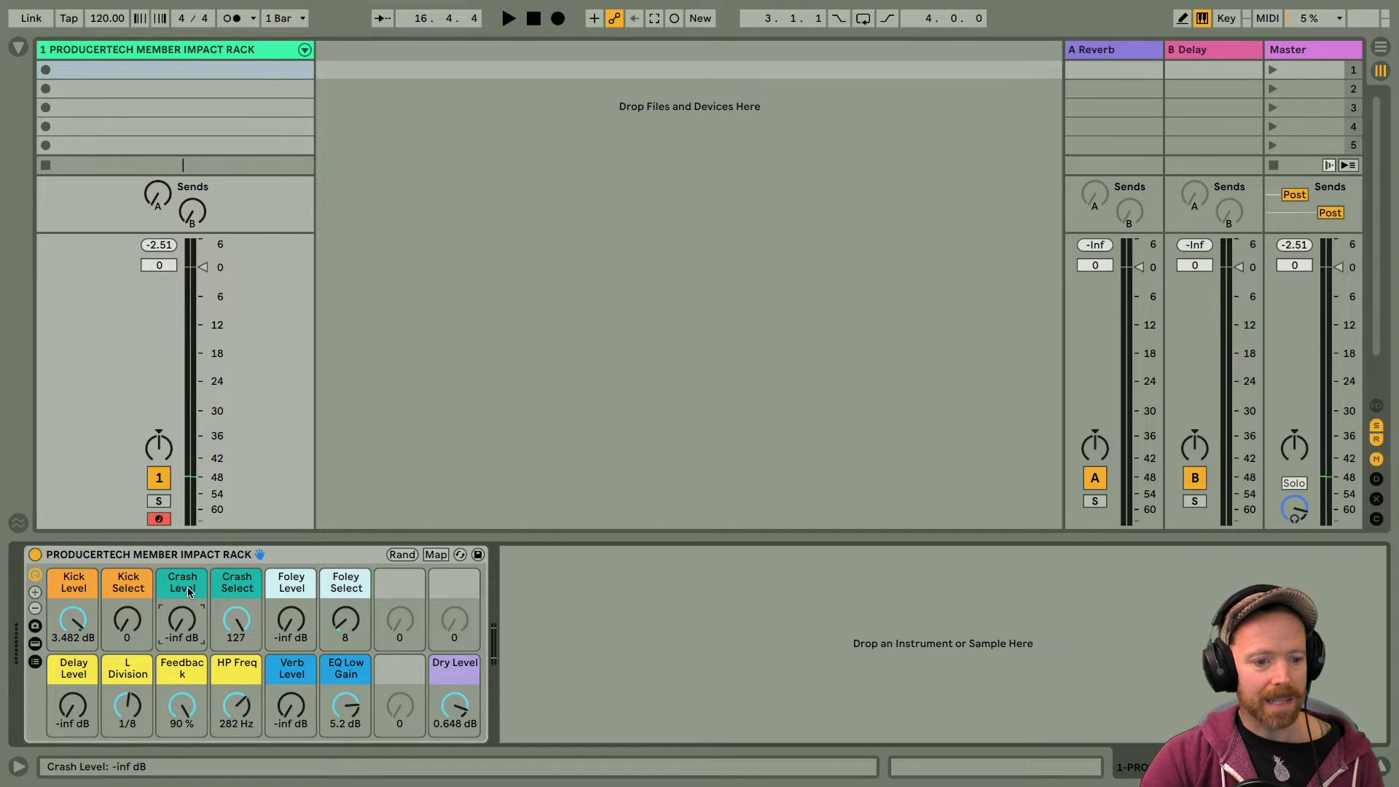
Step: Isolate the foley layer with Kick Level and Crash Level at -inf dB, Foley Level at 0.648 dB and Foley Select at 88
left_click_drag(83, 617, 82, 656)
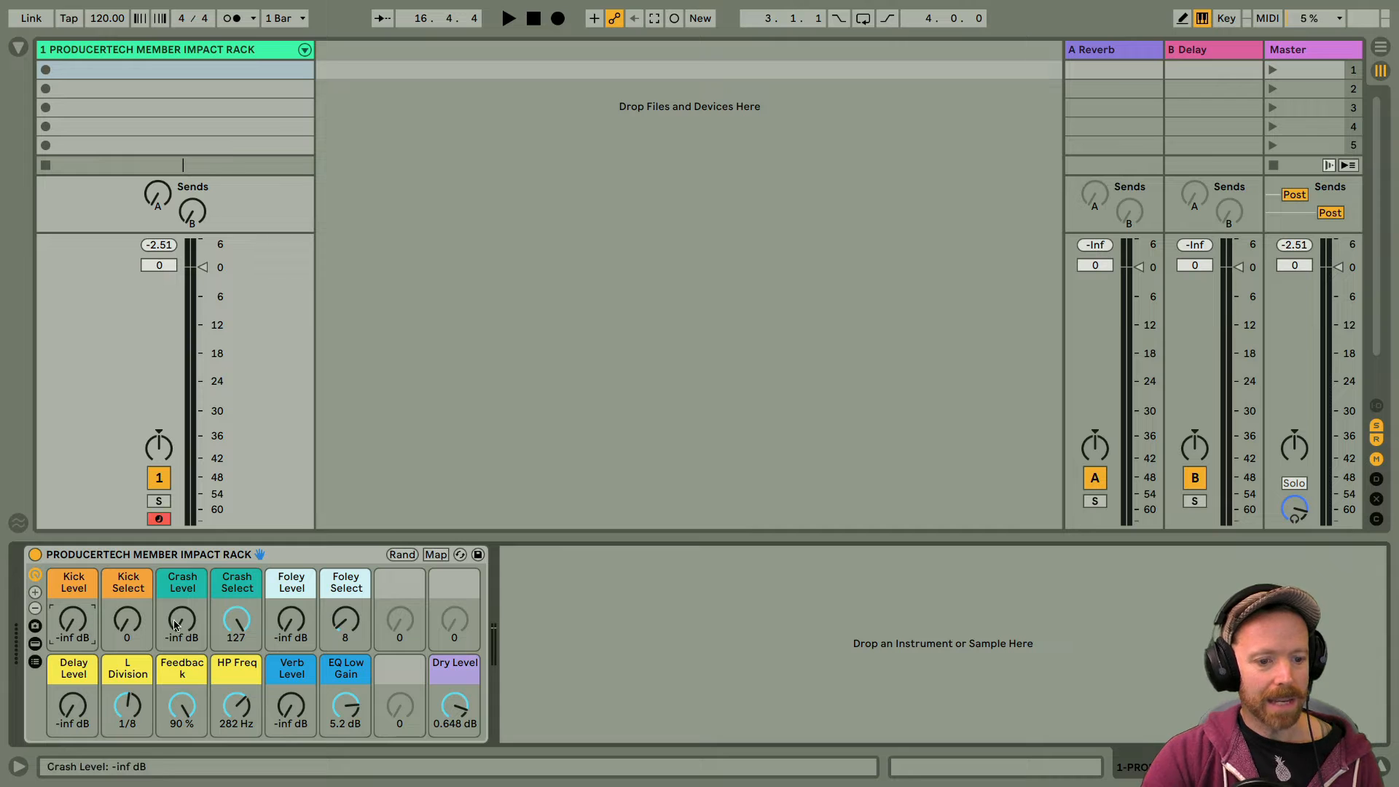
left_click_drag(194, 620, 193, 656)
left_click_drag(292, 619, 346, 574)
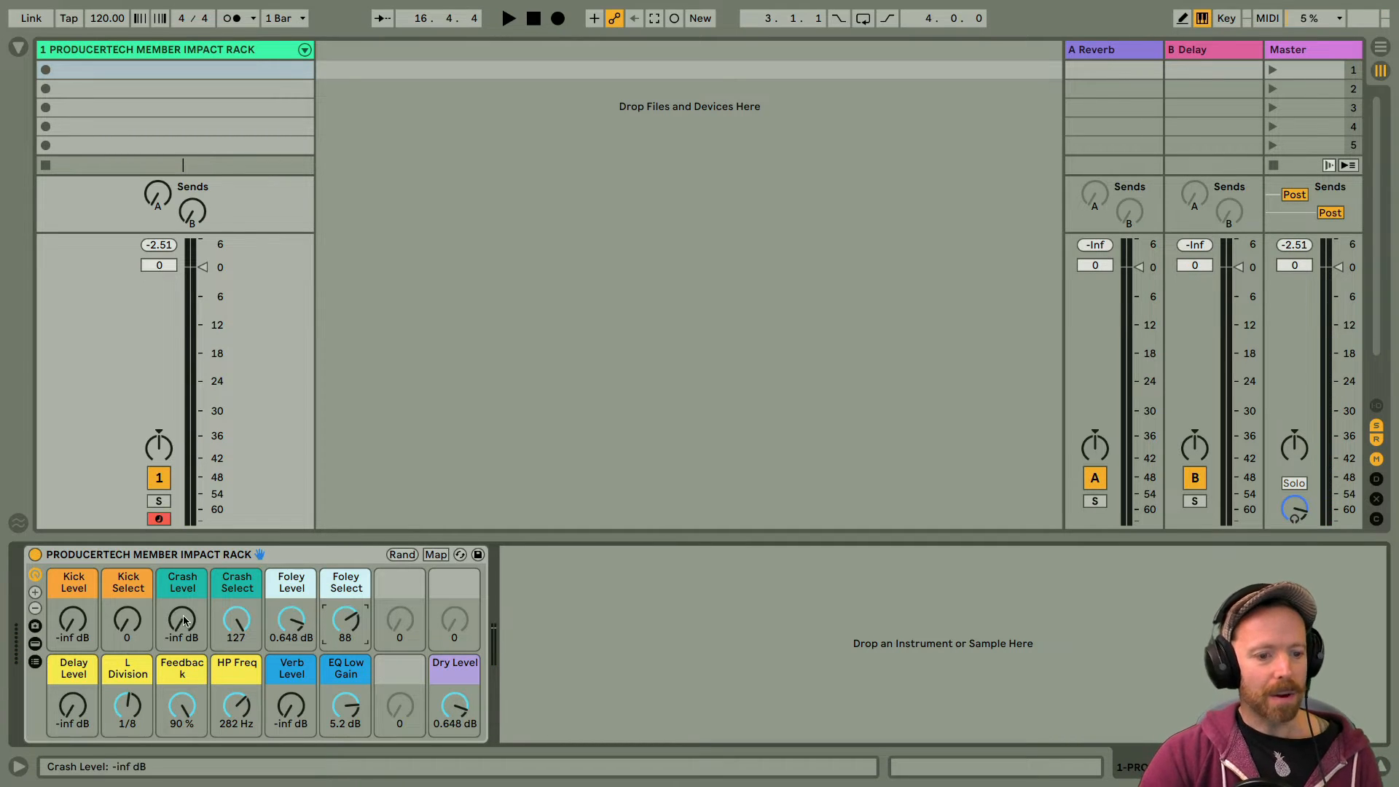
left_click(78, 590)
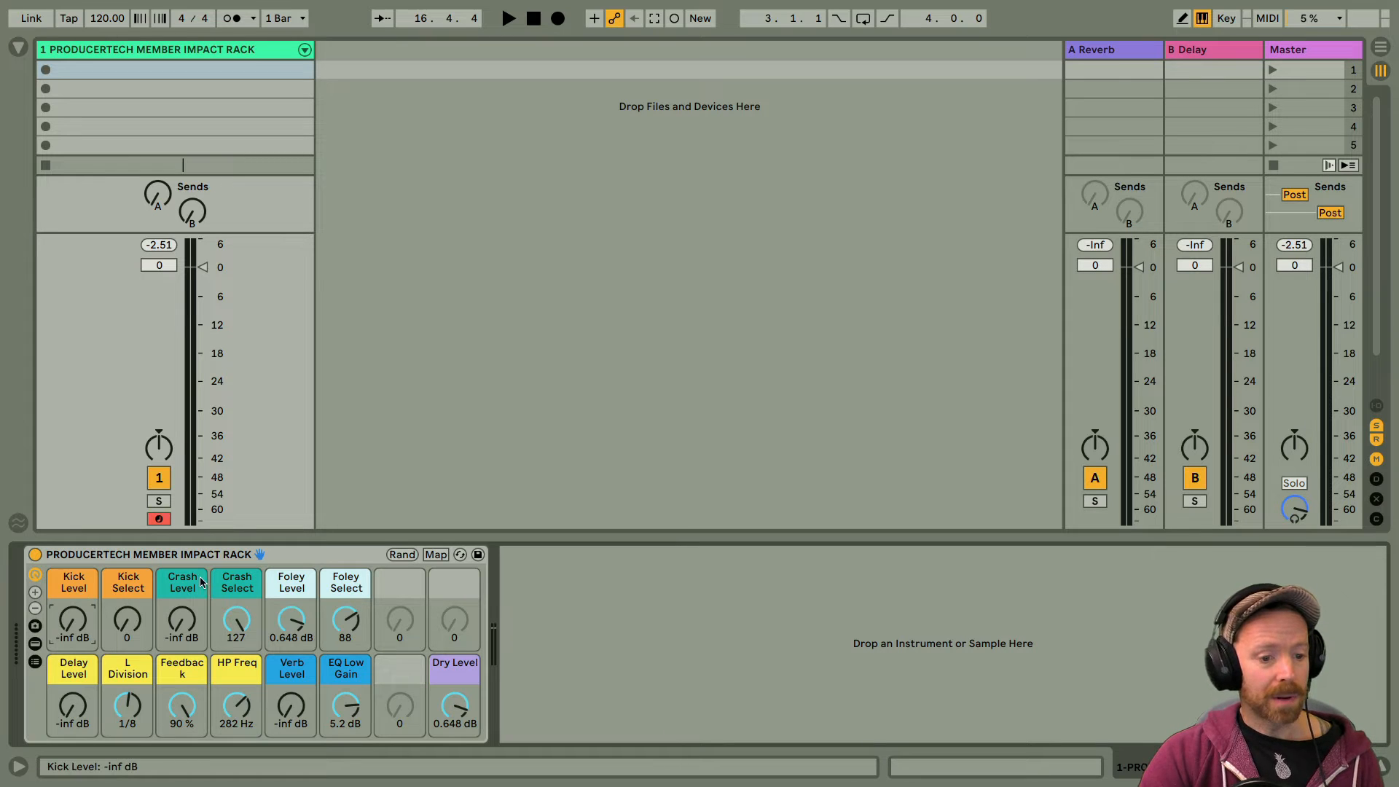
left_click(187, 580)
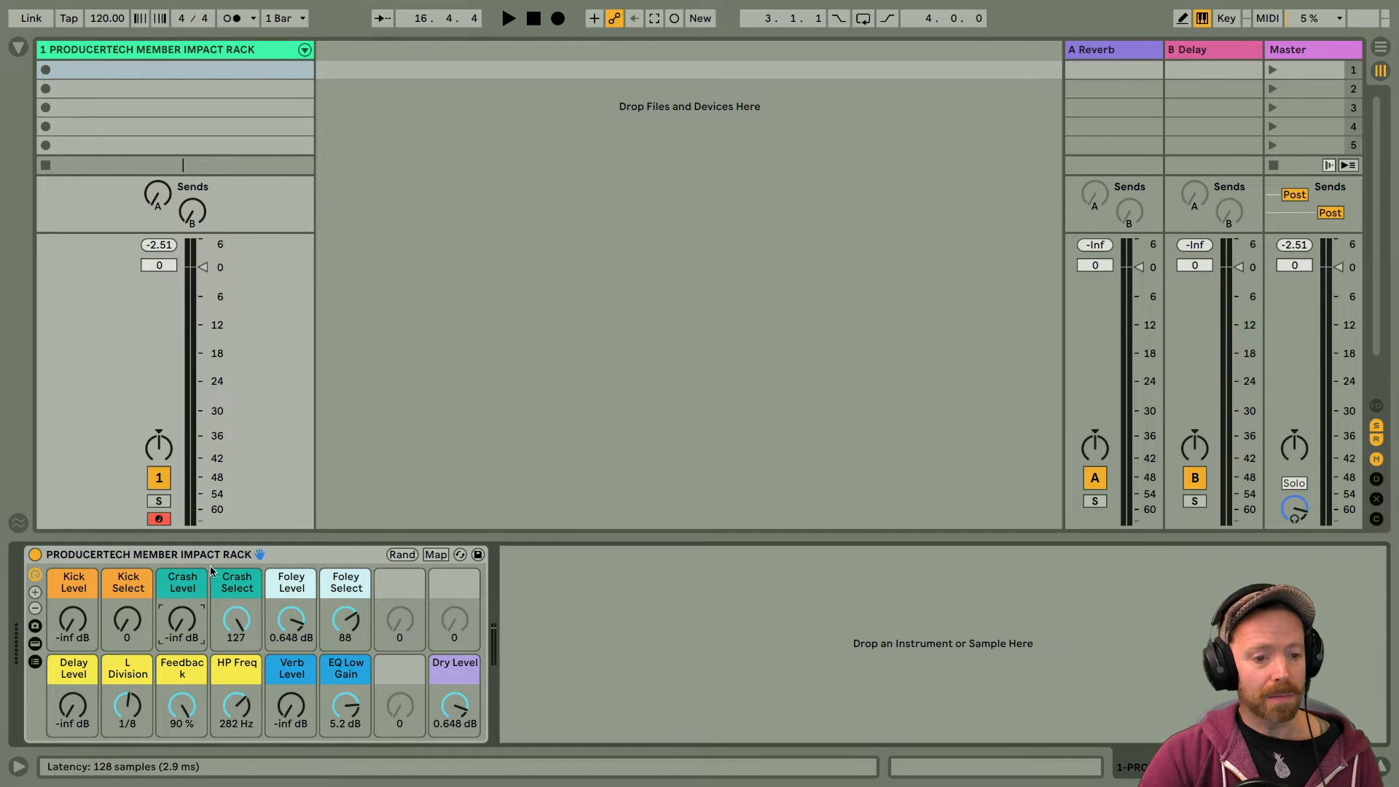
left_click(285, 550)
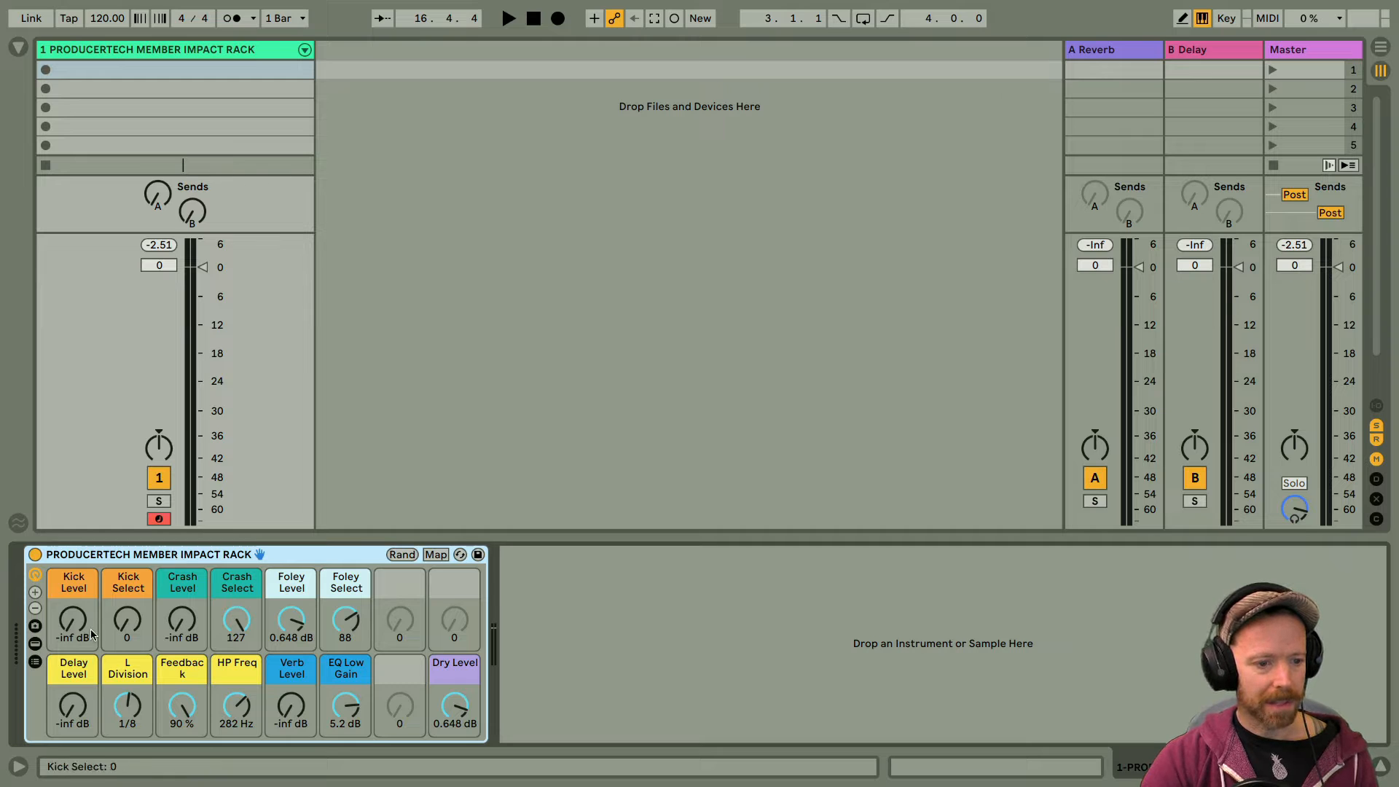
Step: Blend the three layers: Kick Level 2.851 dB, Crash Level 0.016 dB, Foley Level -2.818 dB, with Foley Select at 70
left_click_drag(75, 627, 65, 610)
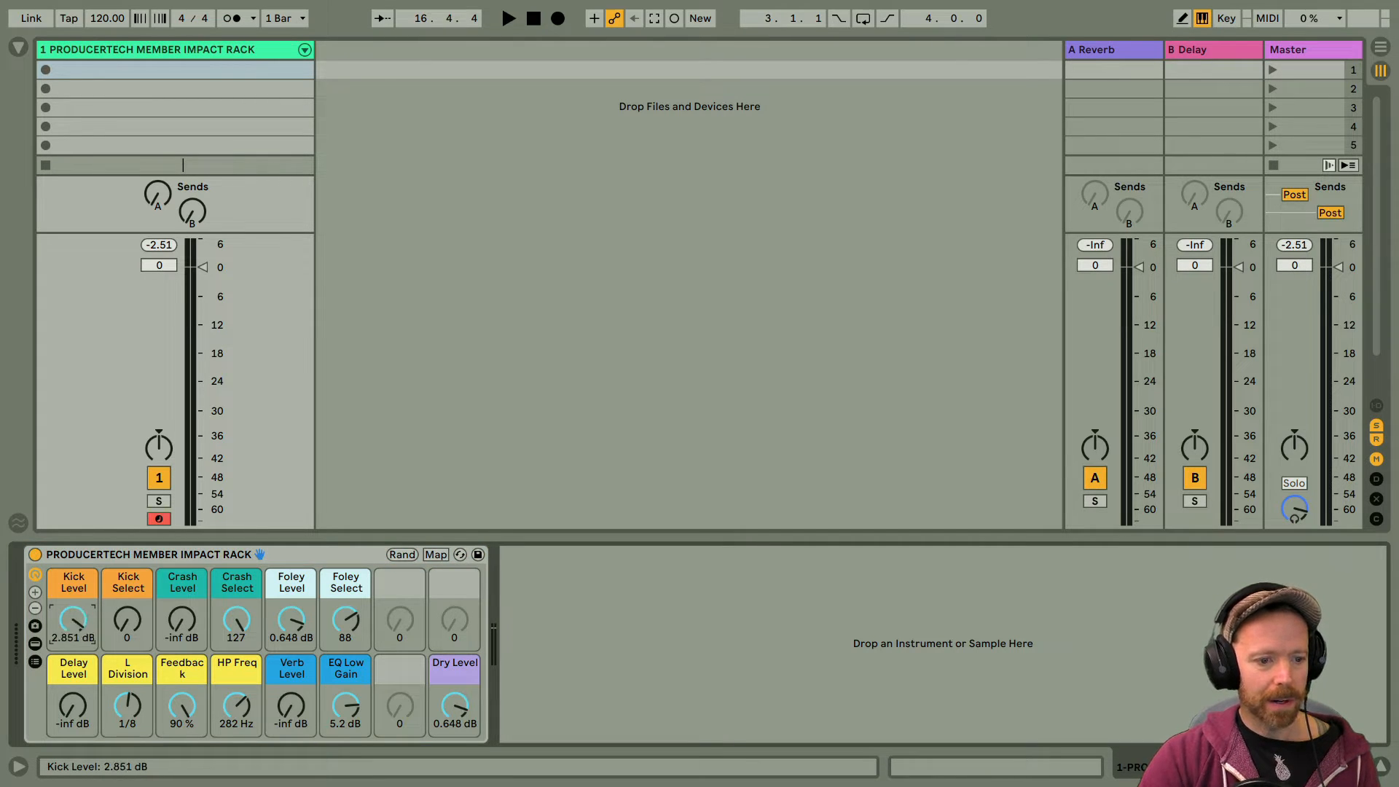
mouse_move(175, 627)
left_mouse_down()
mouse_move(175, 597)
mouse_move(175, 636)
left_mouse_up()
left_click_drag(291, 623, 291, 631)
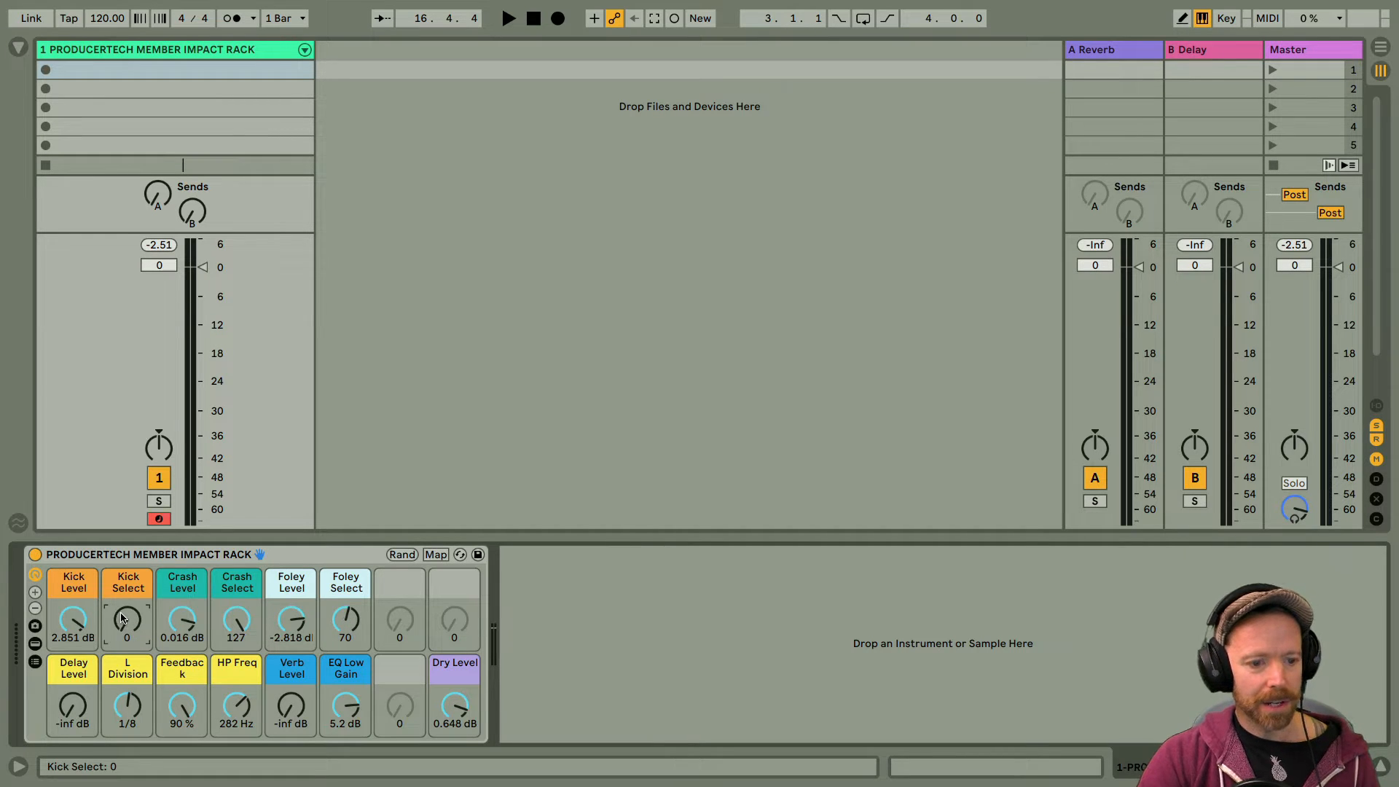
Step: Choose different kick and crash samples with Kick Select at 42 and Crash Select at 22, and set Crash Level to 2.851 dB
left_click_drag(121, 617, 121, 588)
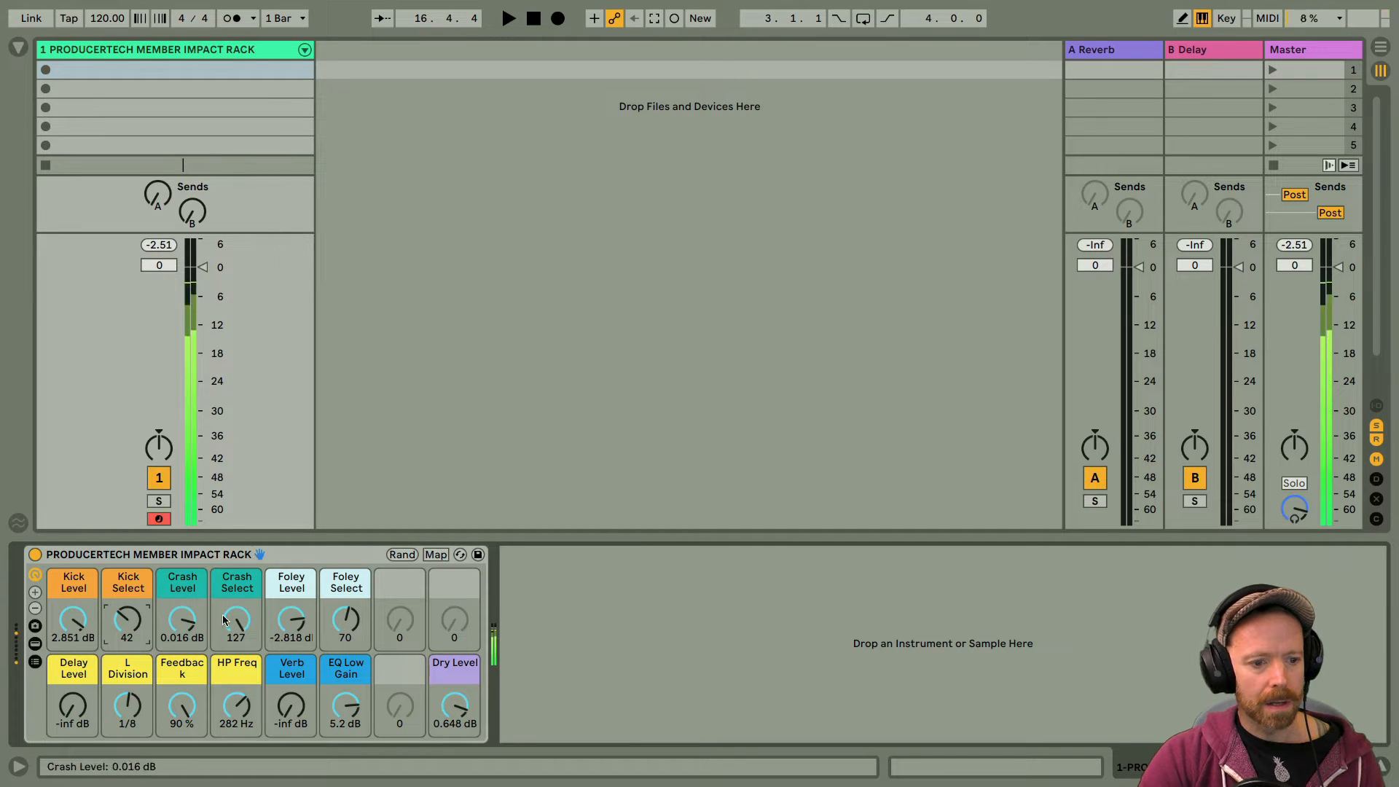
left_click_drag(224, 620, 224, 698)
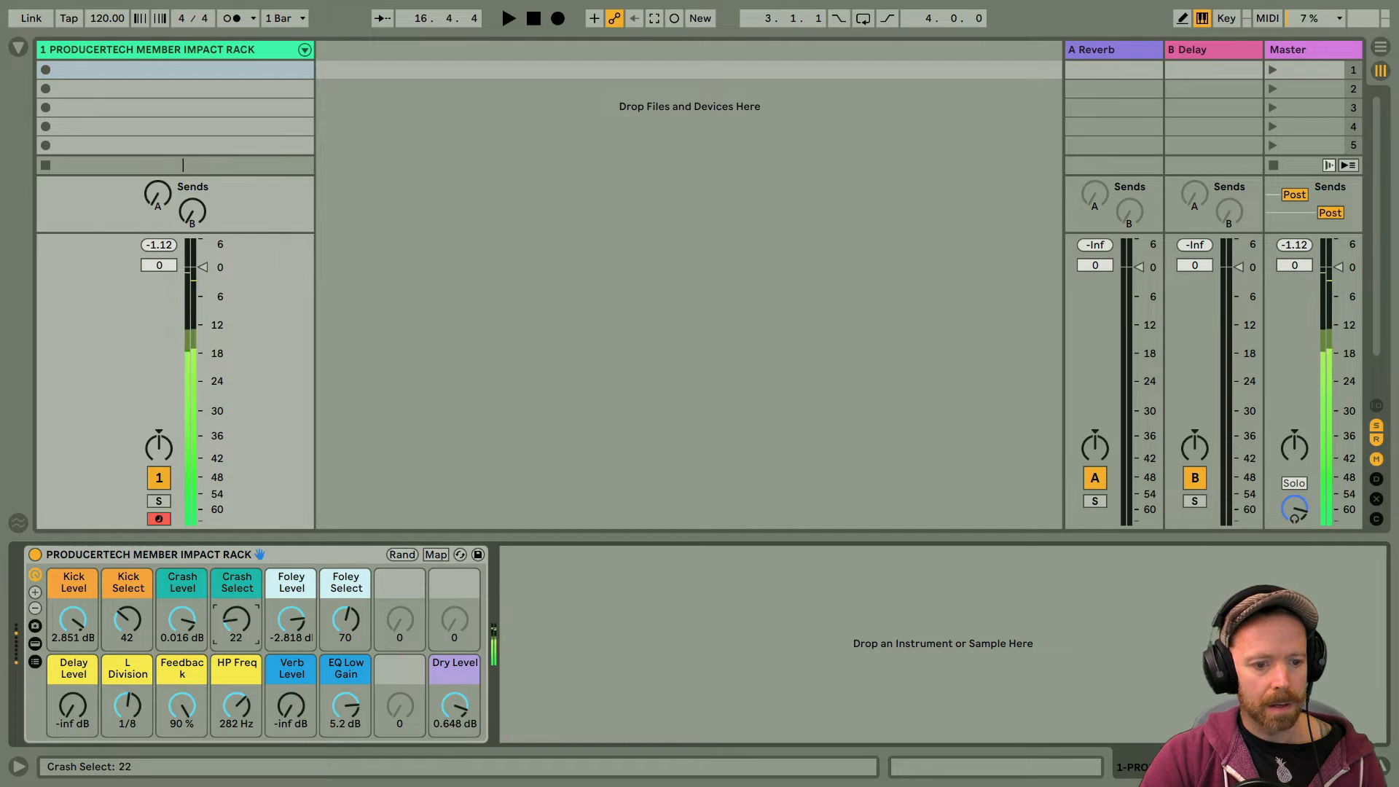
left_click_drag(181, 619, 181, 610)
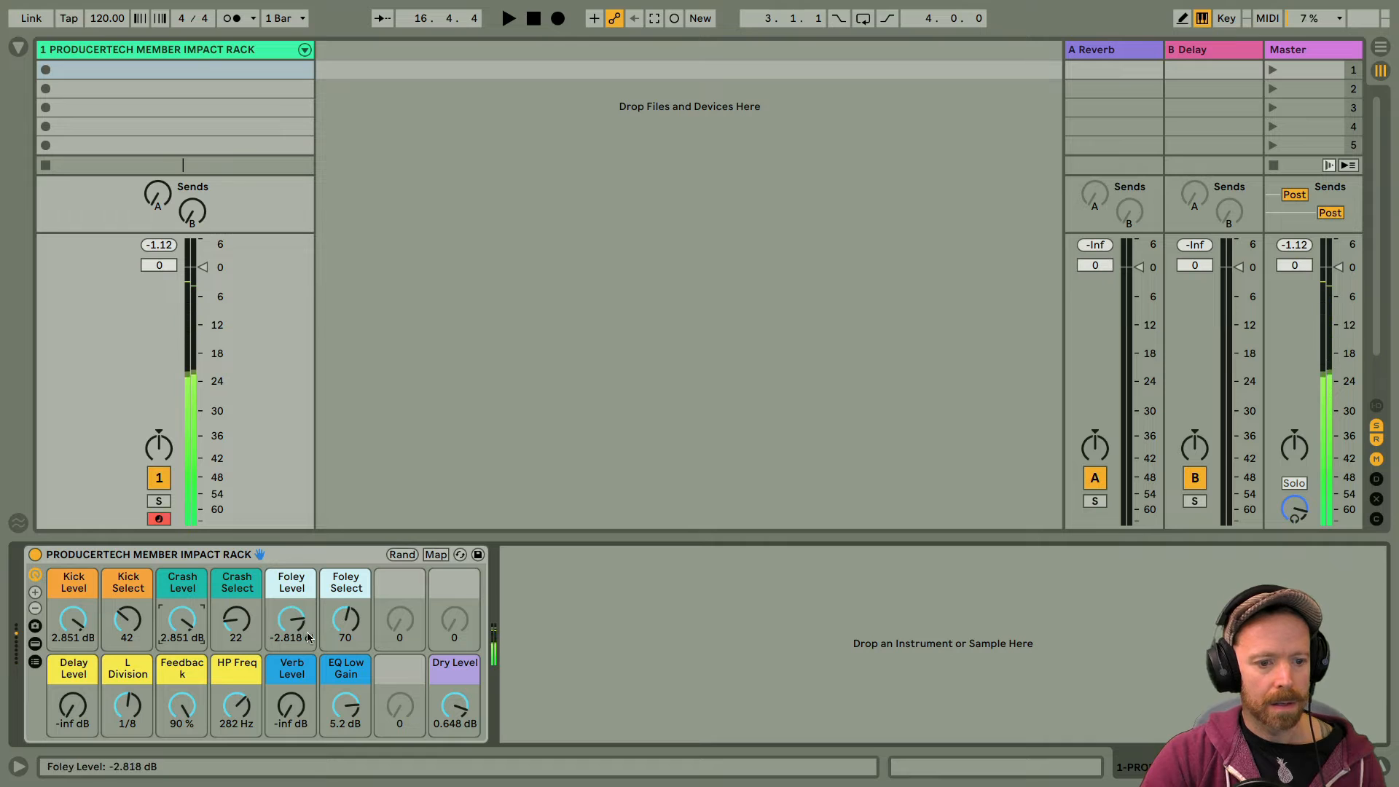
Step: Try other foley samples, ending with Foley Select at 0, and raise Foley Level to 5.057 dB
left_click_drag(345, 620, 345, 578)
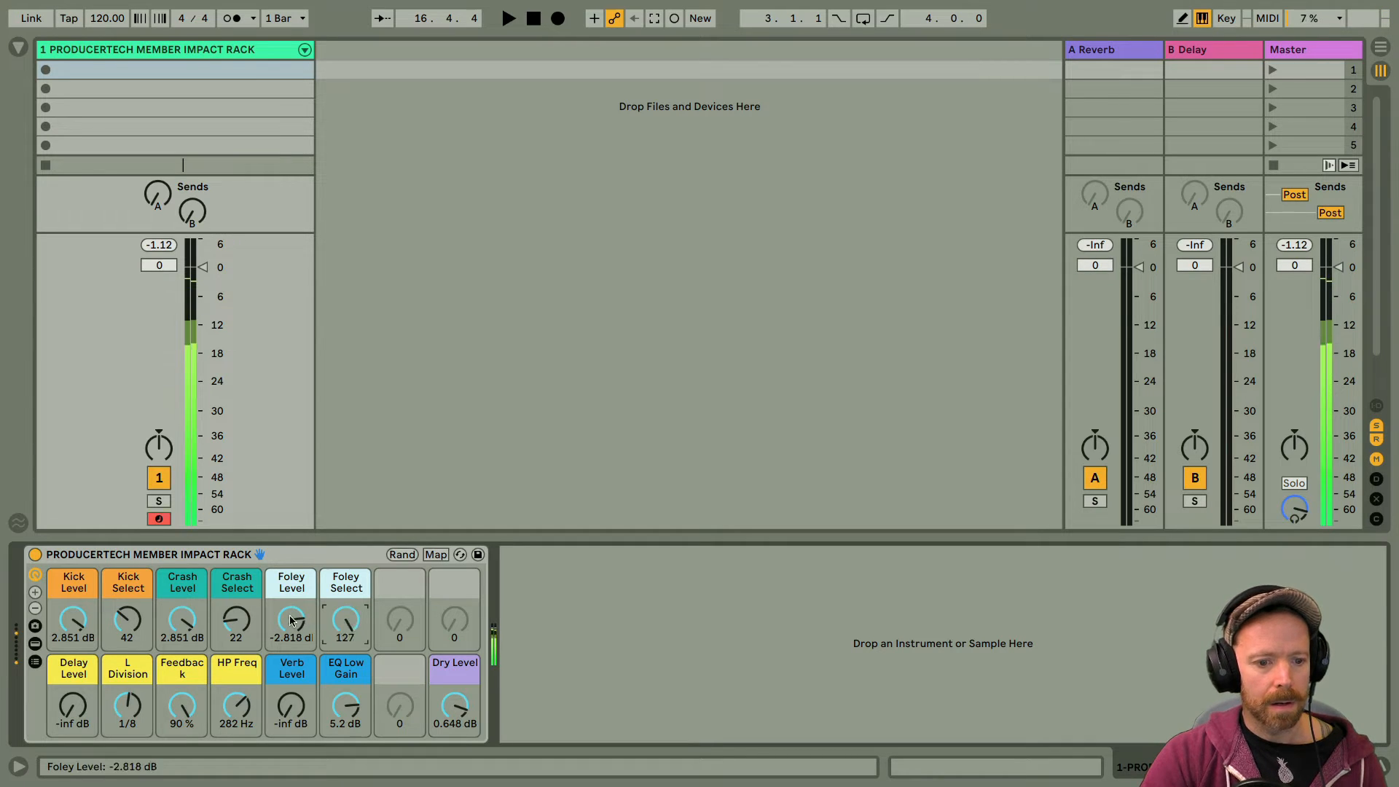
left_click_drag(290, 620, 341, 659)
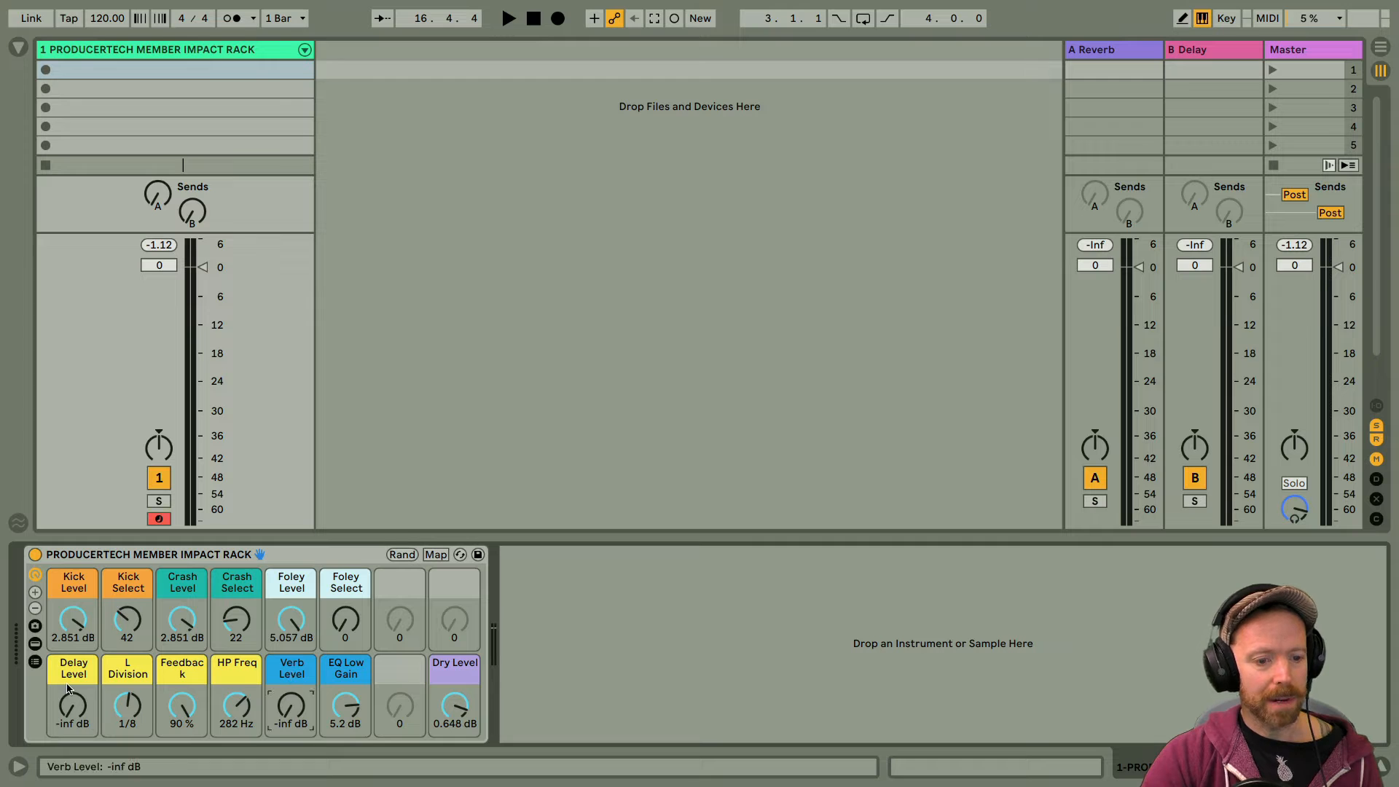
Step: Dial in the delay: Delay Level -0.612 dB, L Division 1/16, Feedback 54 % and HP Freq 276 Hz
left_click_drag(73, 706, 73, 667)
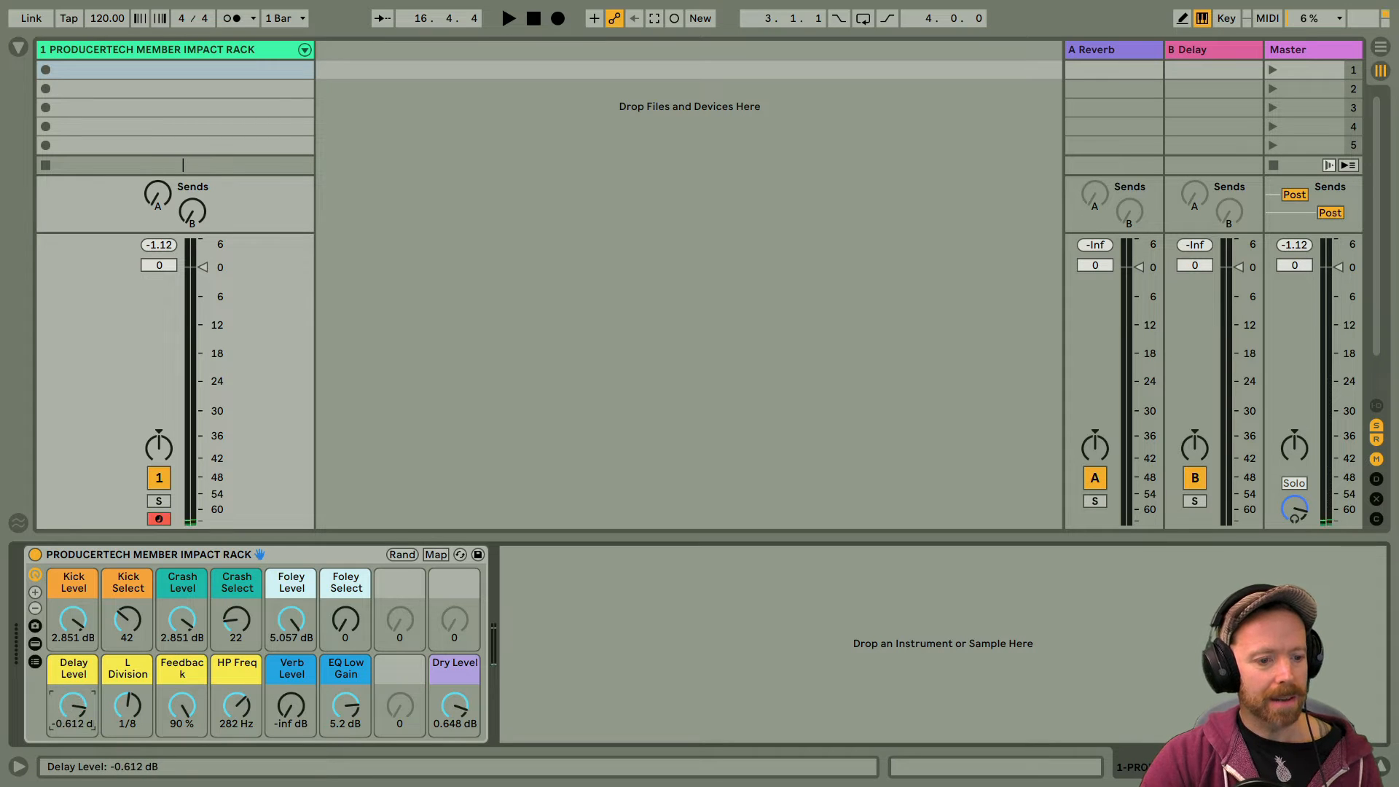
left_click(124, 706)
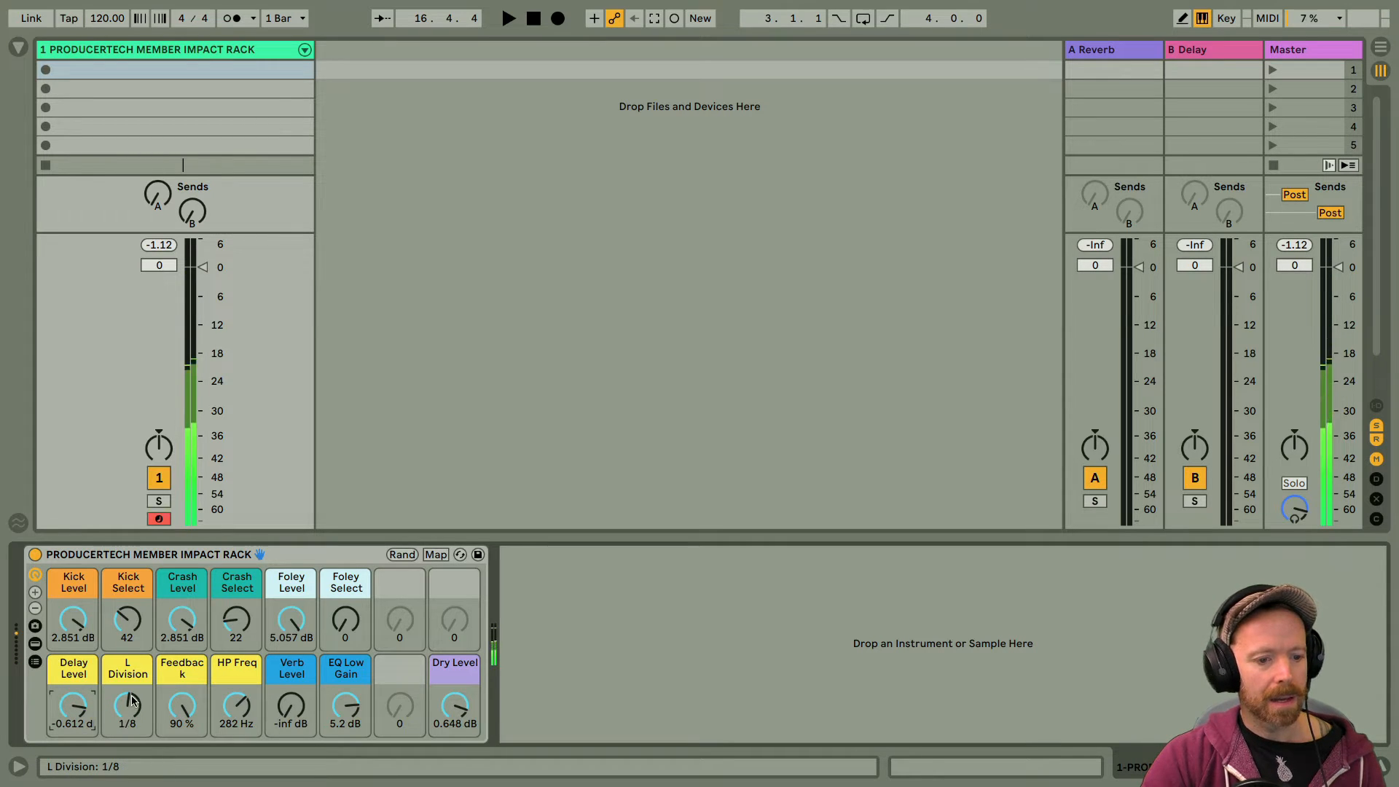
left_click_drag(132, 701, 132, 711)
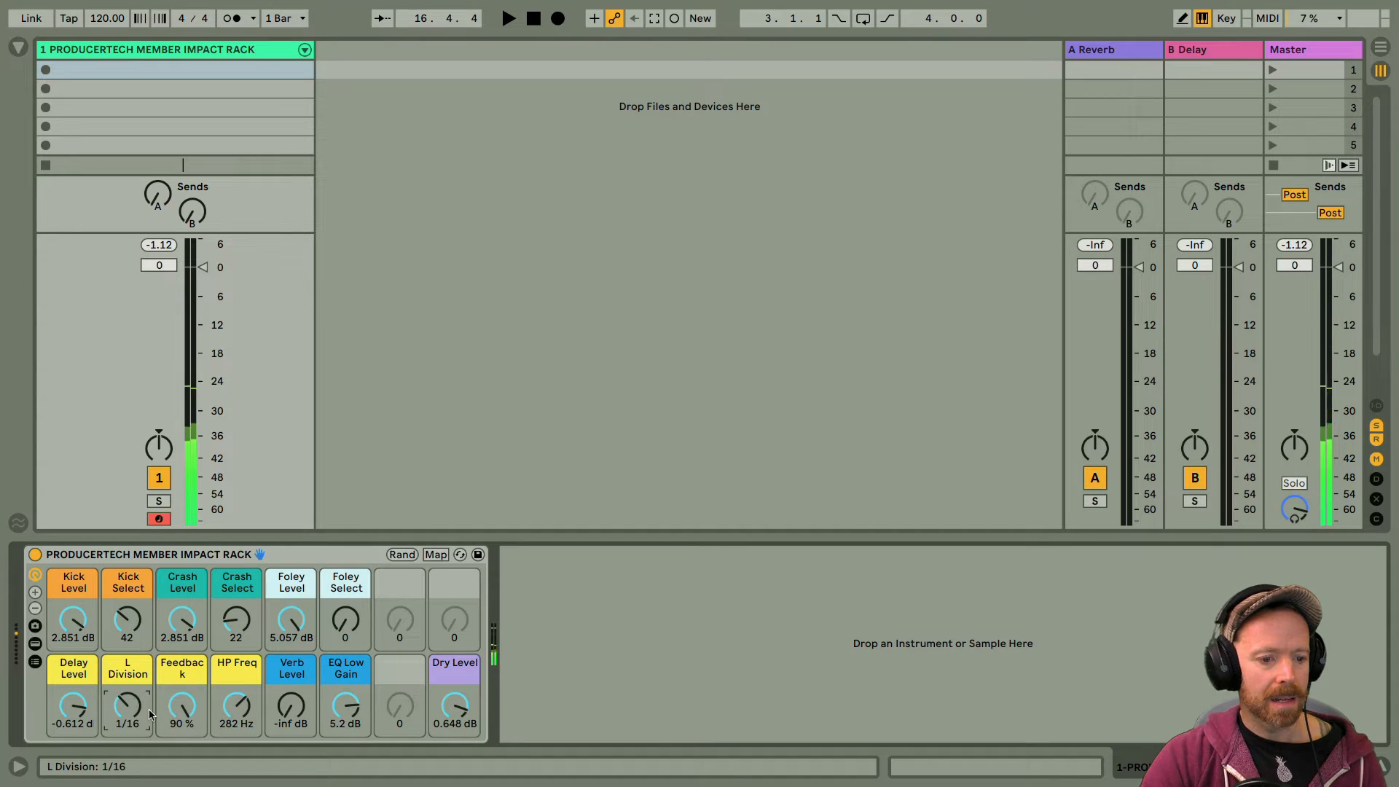
left_click(195, 715)
left_click_drag(199, 720, 199, 740)
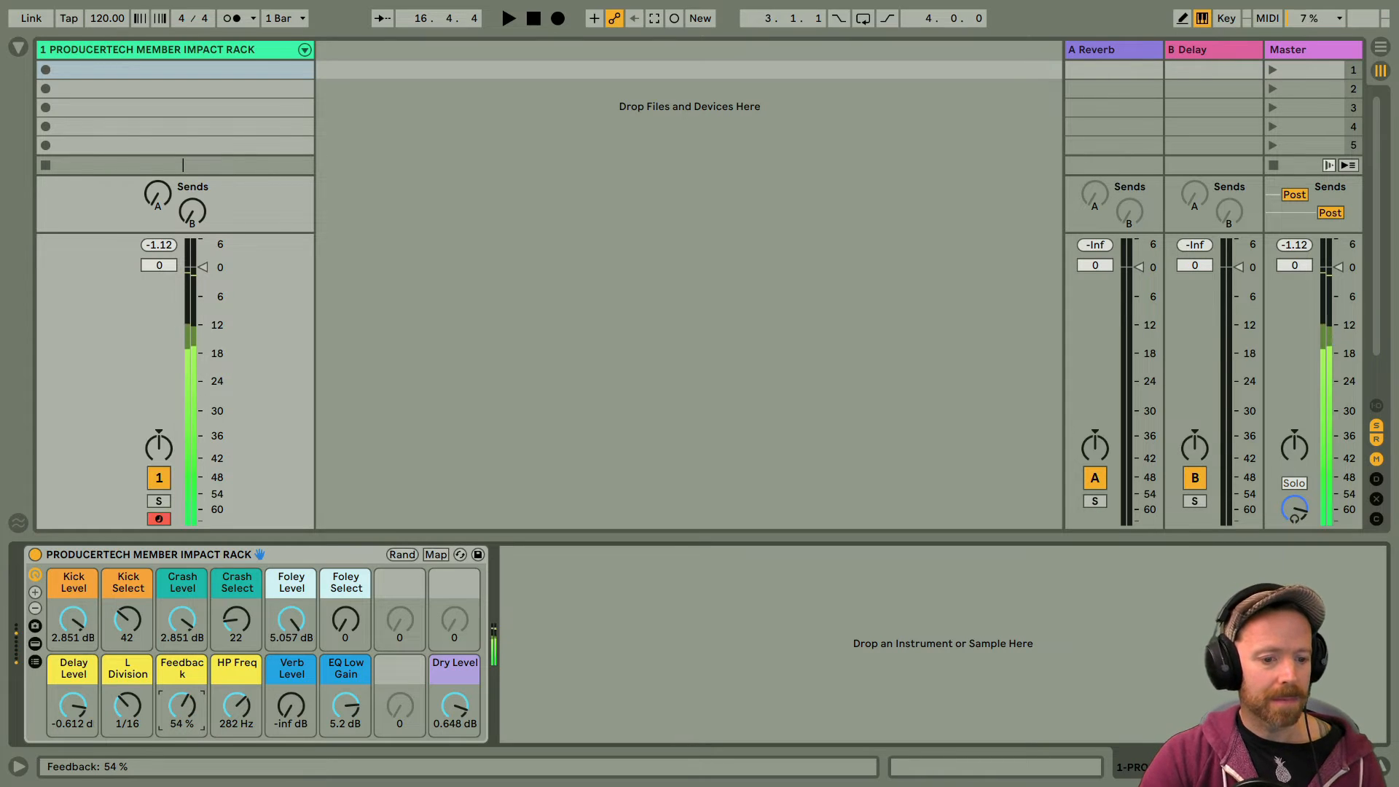
left_click_drag(232, 710, 232, 713)
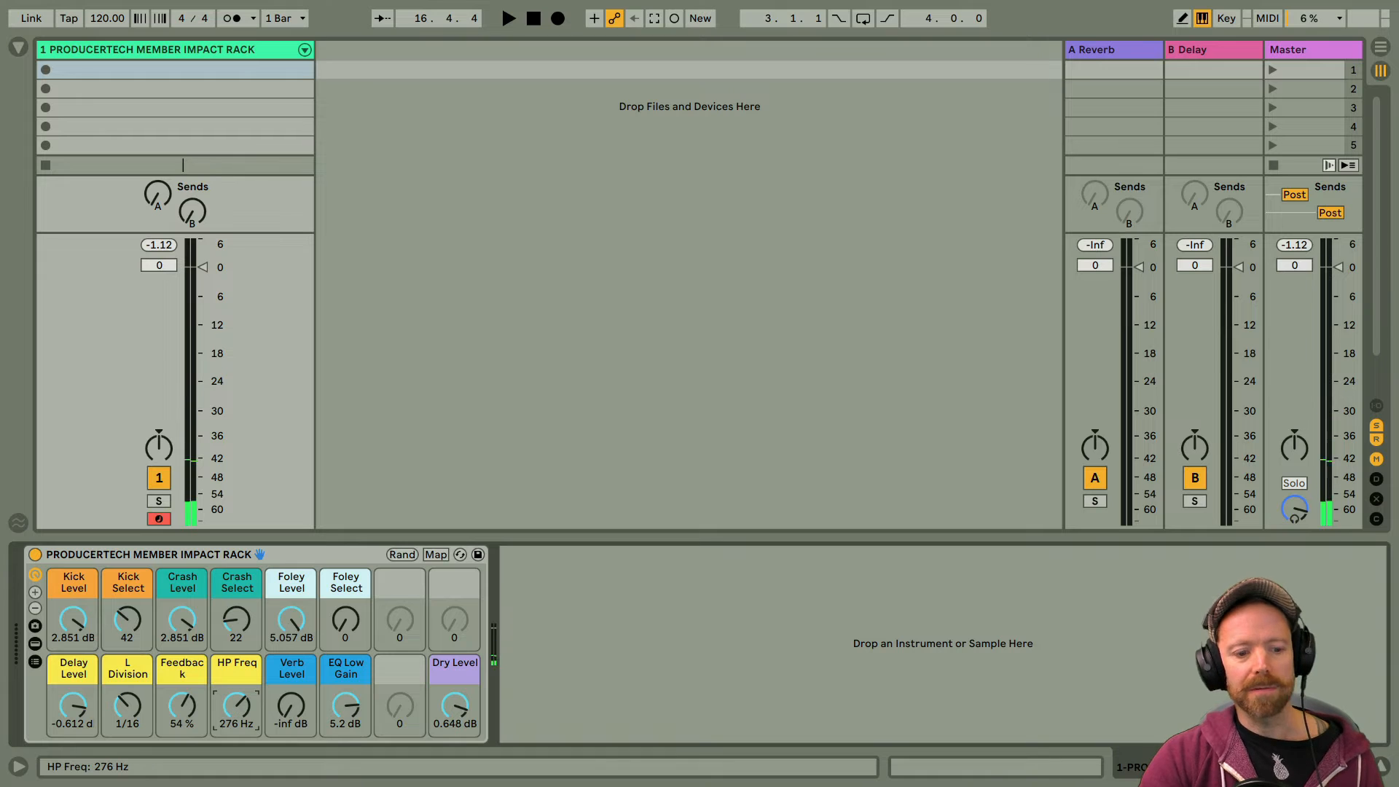
Step: Raise Kick Level to 5.372 dB and rework the delay with Feedback at 90 %, L Division at 1/8 and HP Freq at 526 Hz
left_click_drag(54, 626, 54, 626)
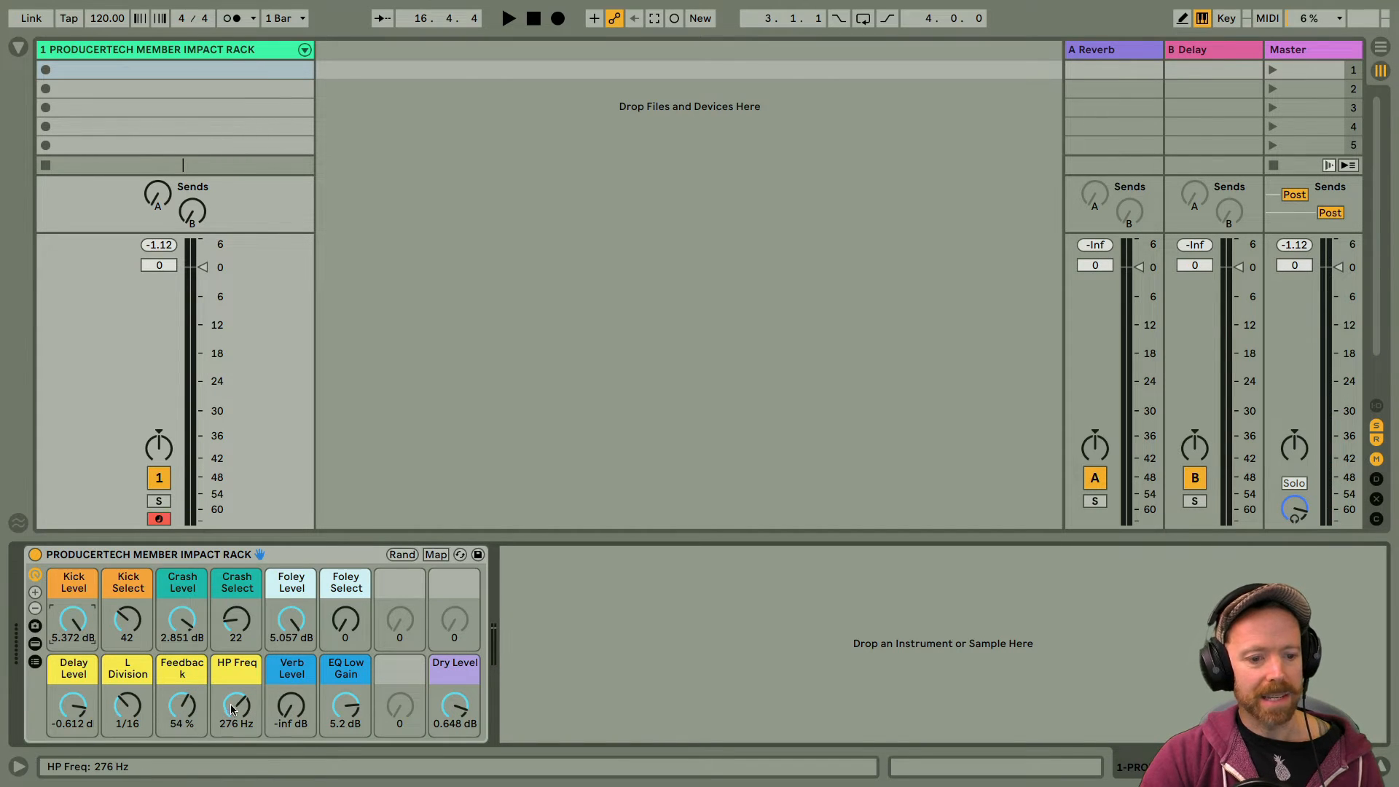
left_click_drag(235, 705, 235, 728)
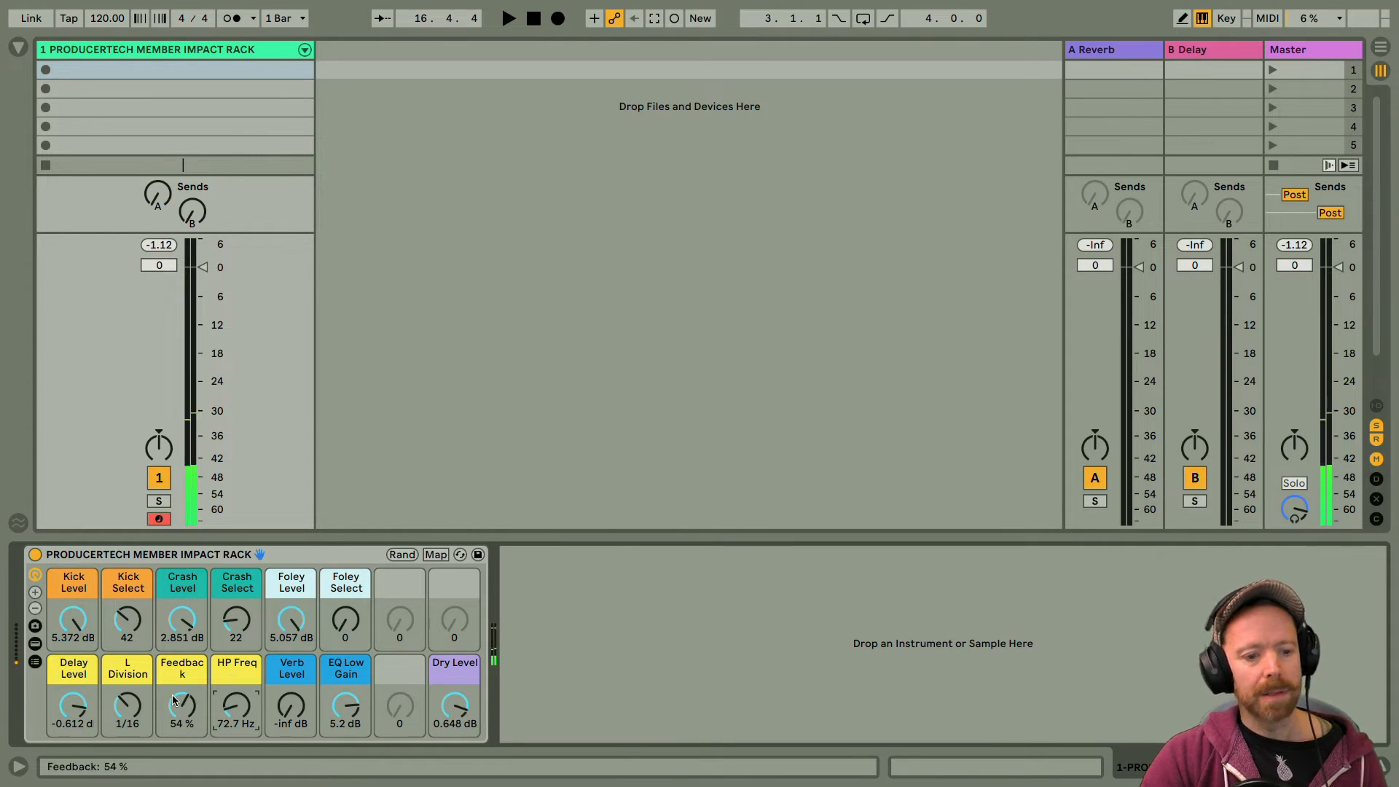
left_click_drag(181, 703, 180, 667)
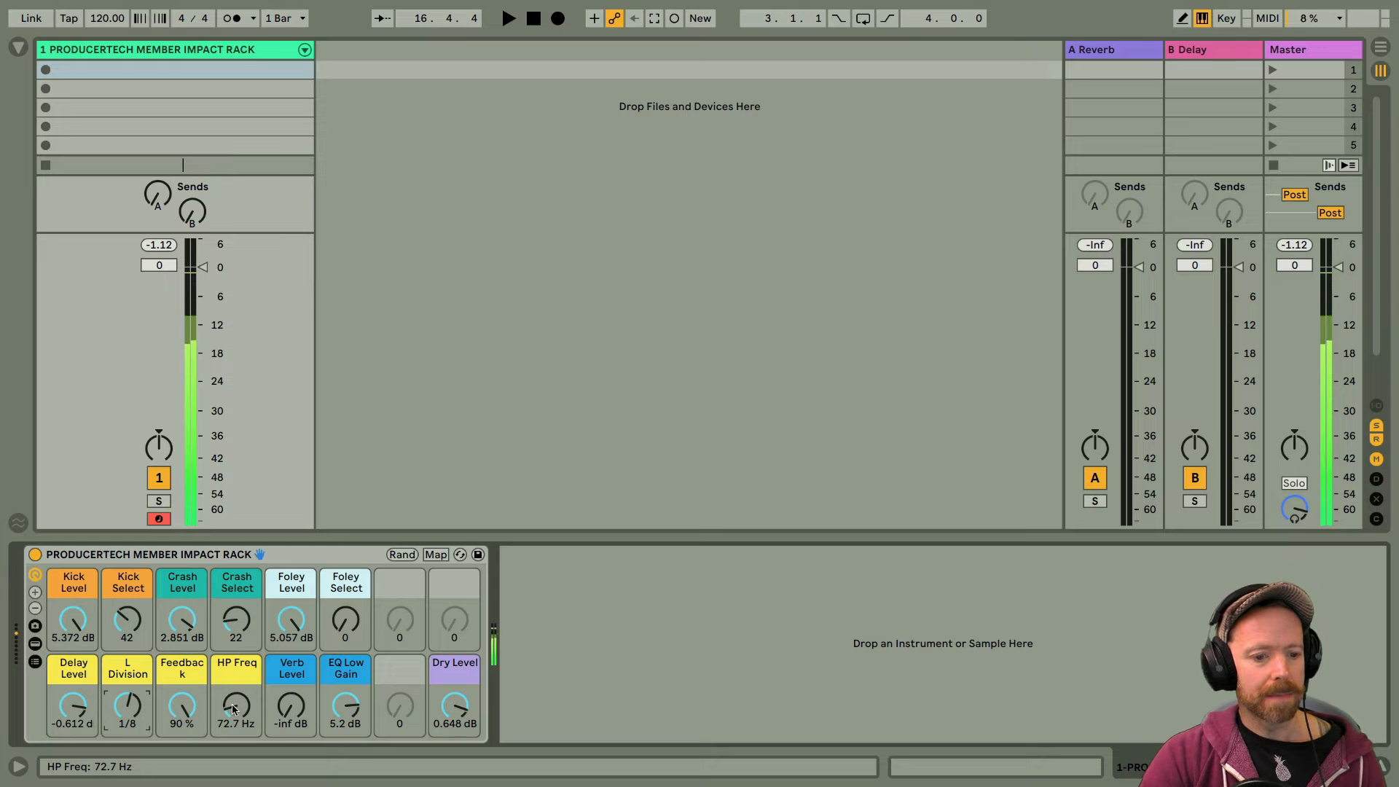
mouse_move(237, 712)
left_mouse_down()
mouse_move(234, 699)
mouse_move(231, 714)
left_mouse_up()
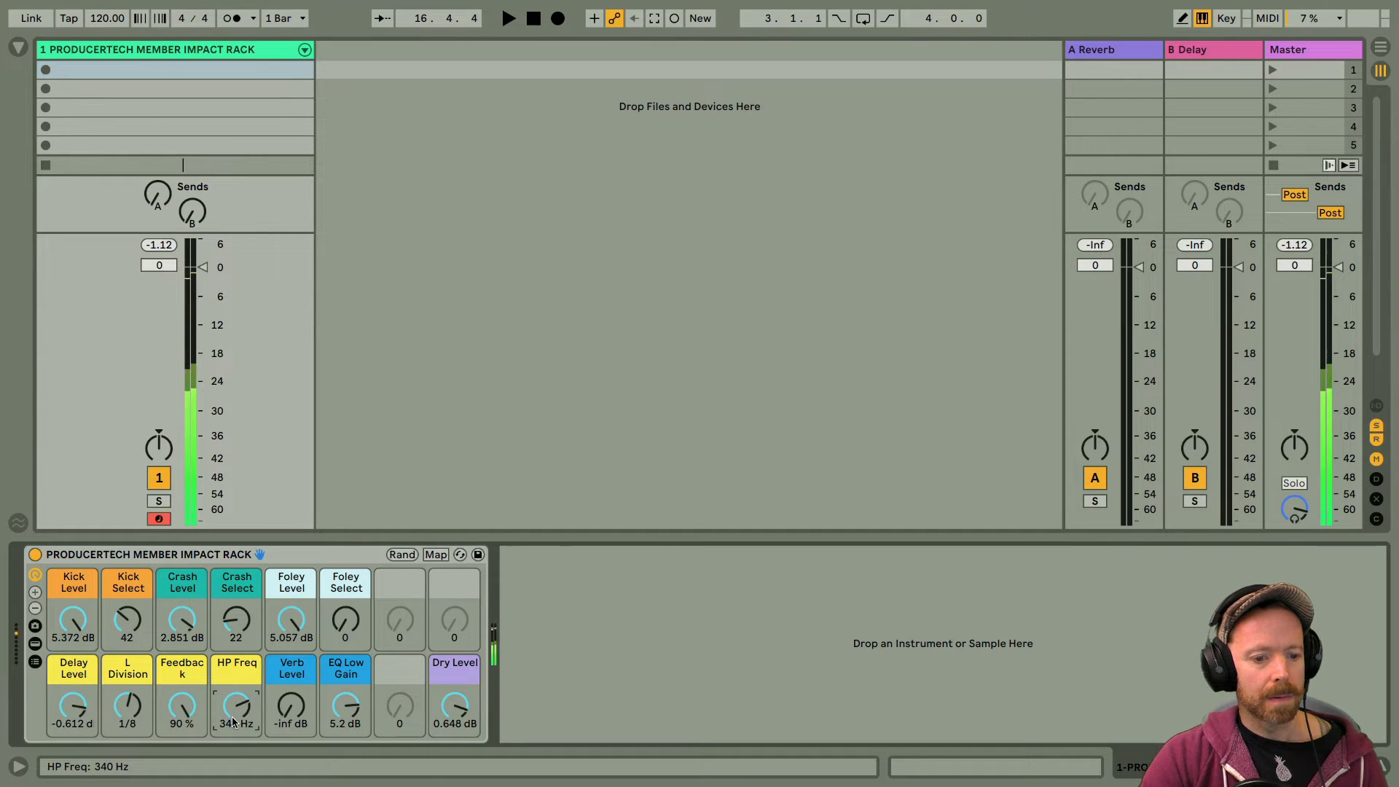
left_click_drag(233, 713, 232, 701)
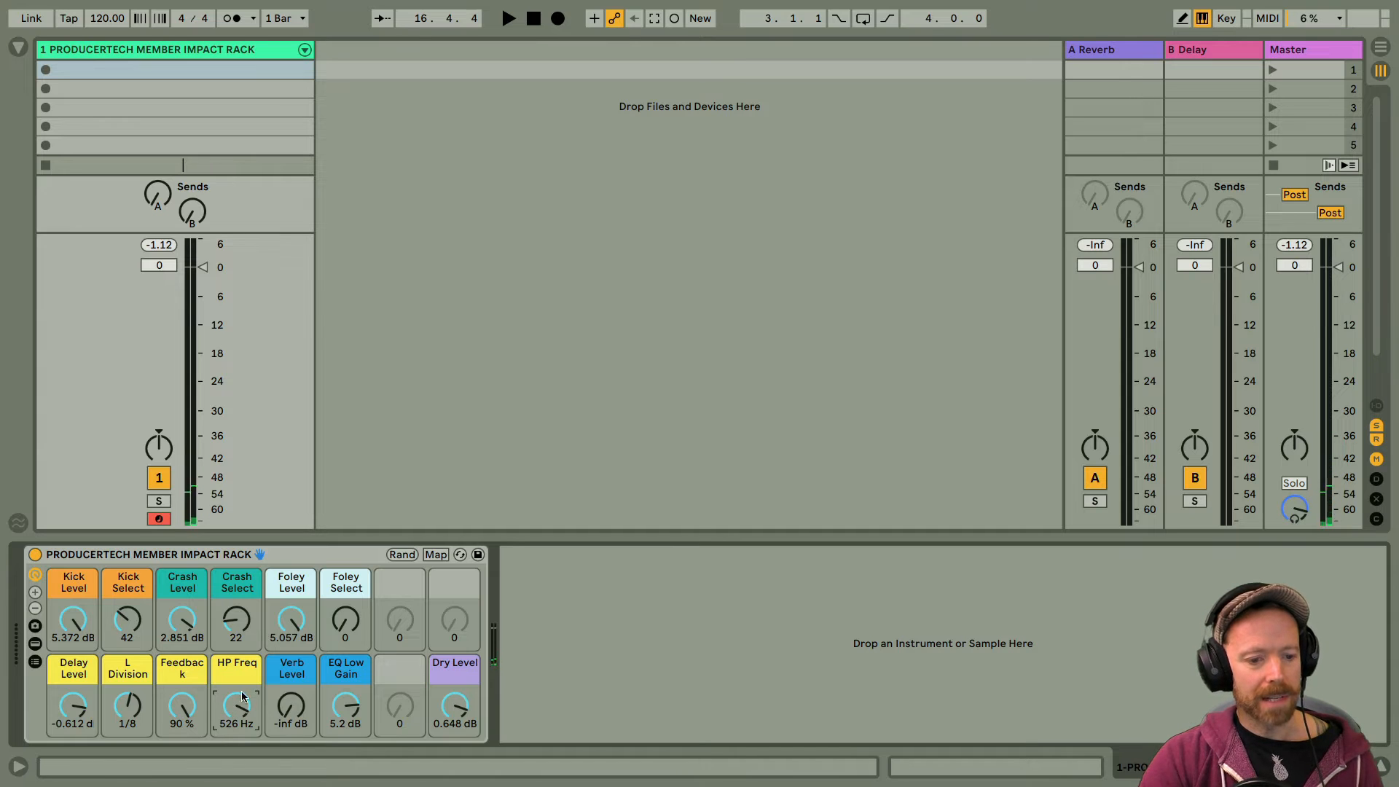
Step: Lower HP Freq to 106 Hz, bring in reverb with Verb Level at 0.648 dB, and set EQ Low Gain to 6.0 dB
left_click_drag(236, 705, 289, 707)
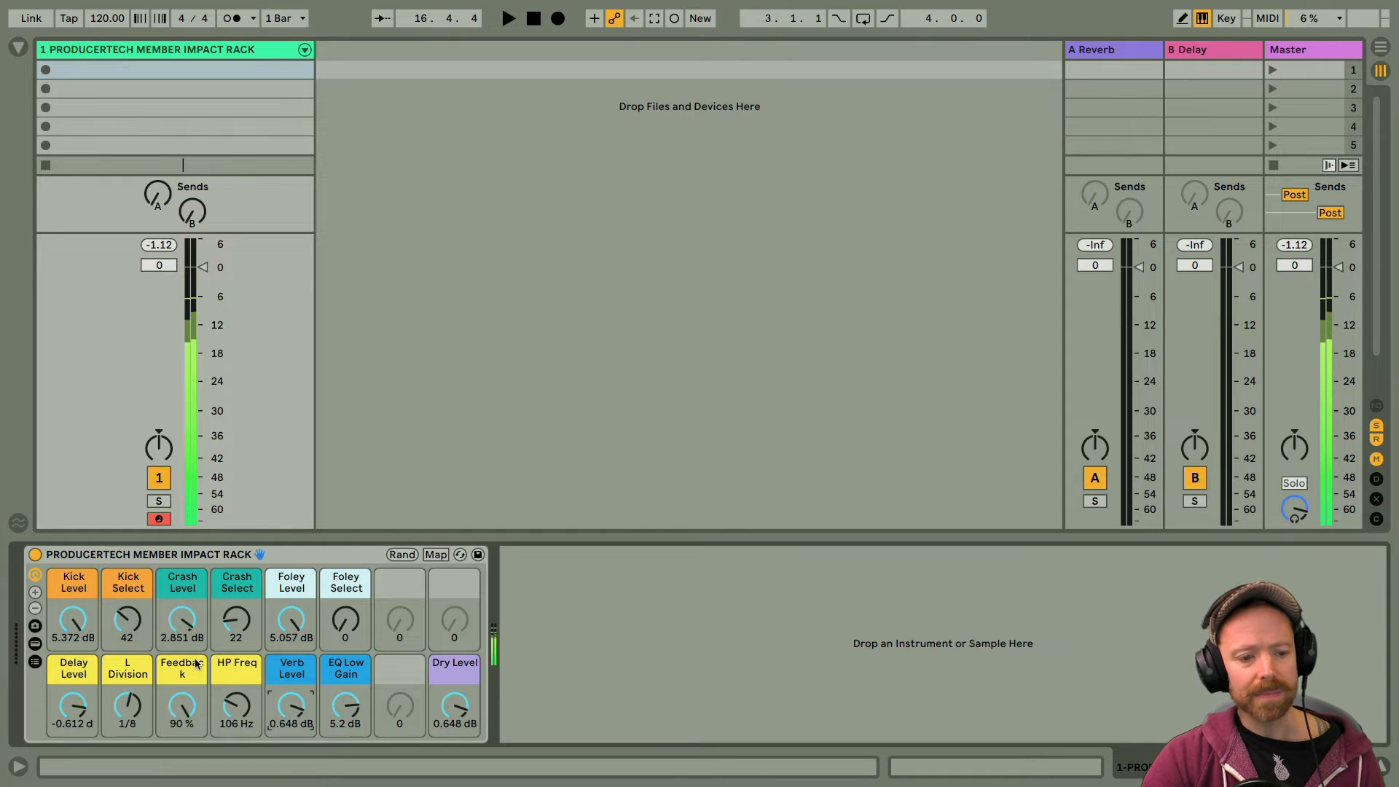
left_click(349, 707)
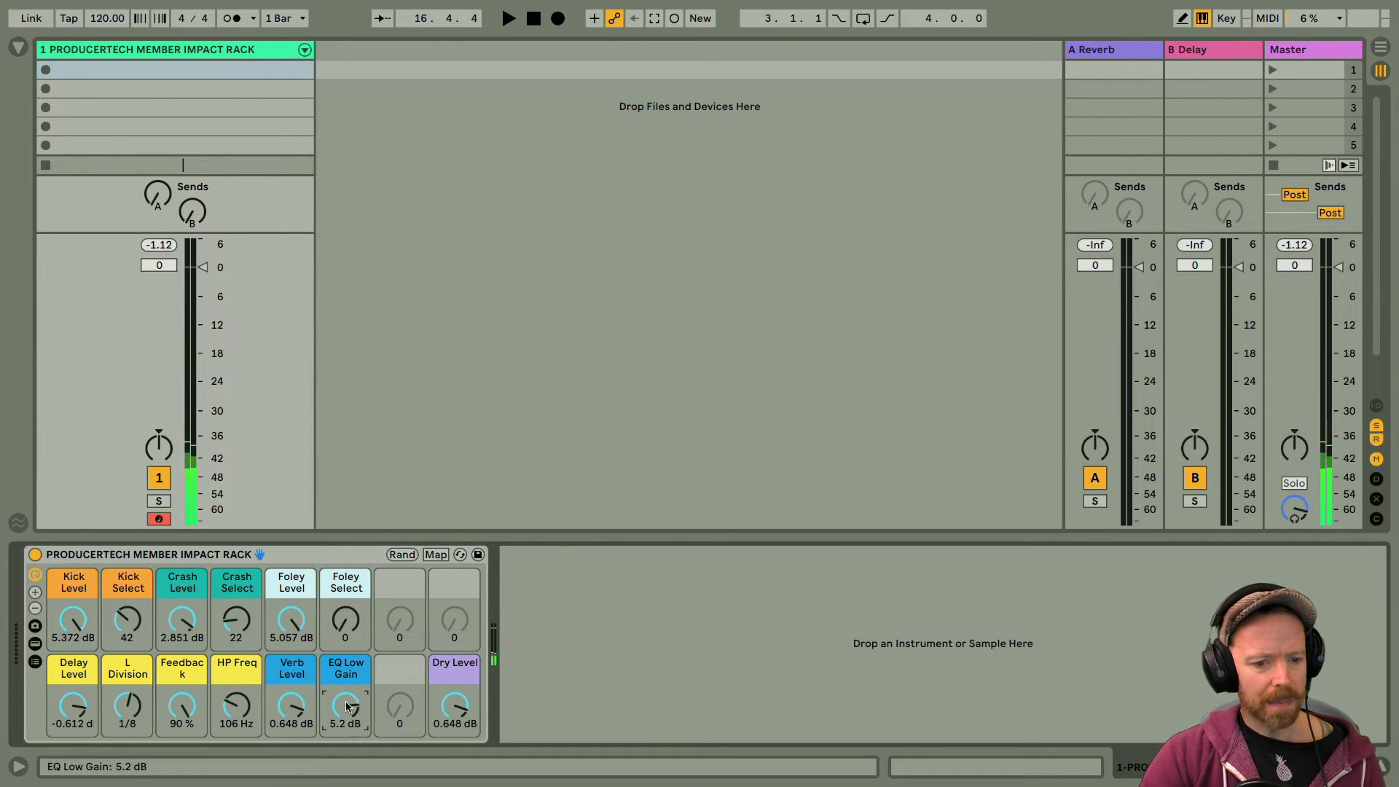
left_click_drag(348, 705, 337, 663)
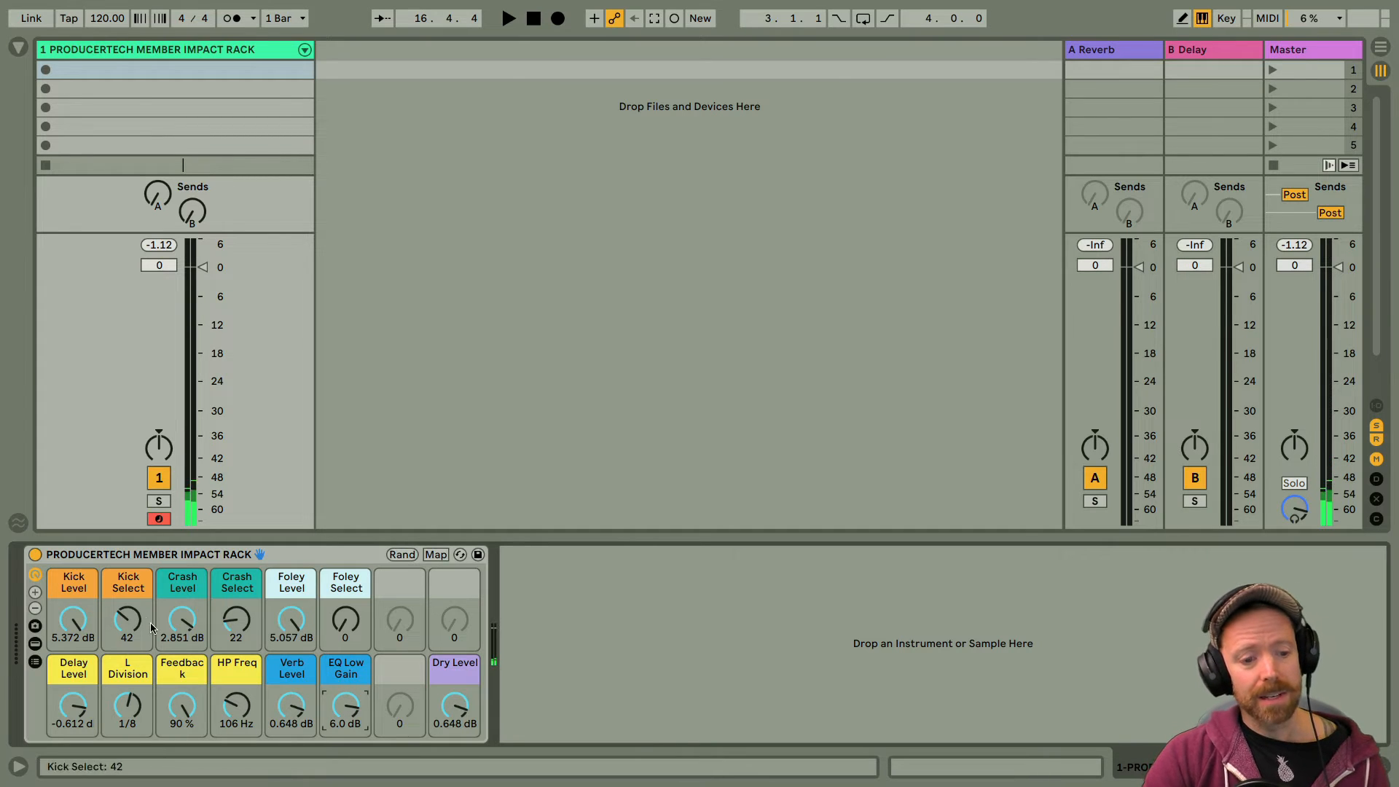
Step: Isolate the kick layer by lowering Crash Level to -inf dB, Foley Level to -56.232 dB and Delay Level to -64.534 dB
left_click_drag(183, 619, 183, 692)
left_click_drag(281, 614, 281, 687)
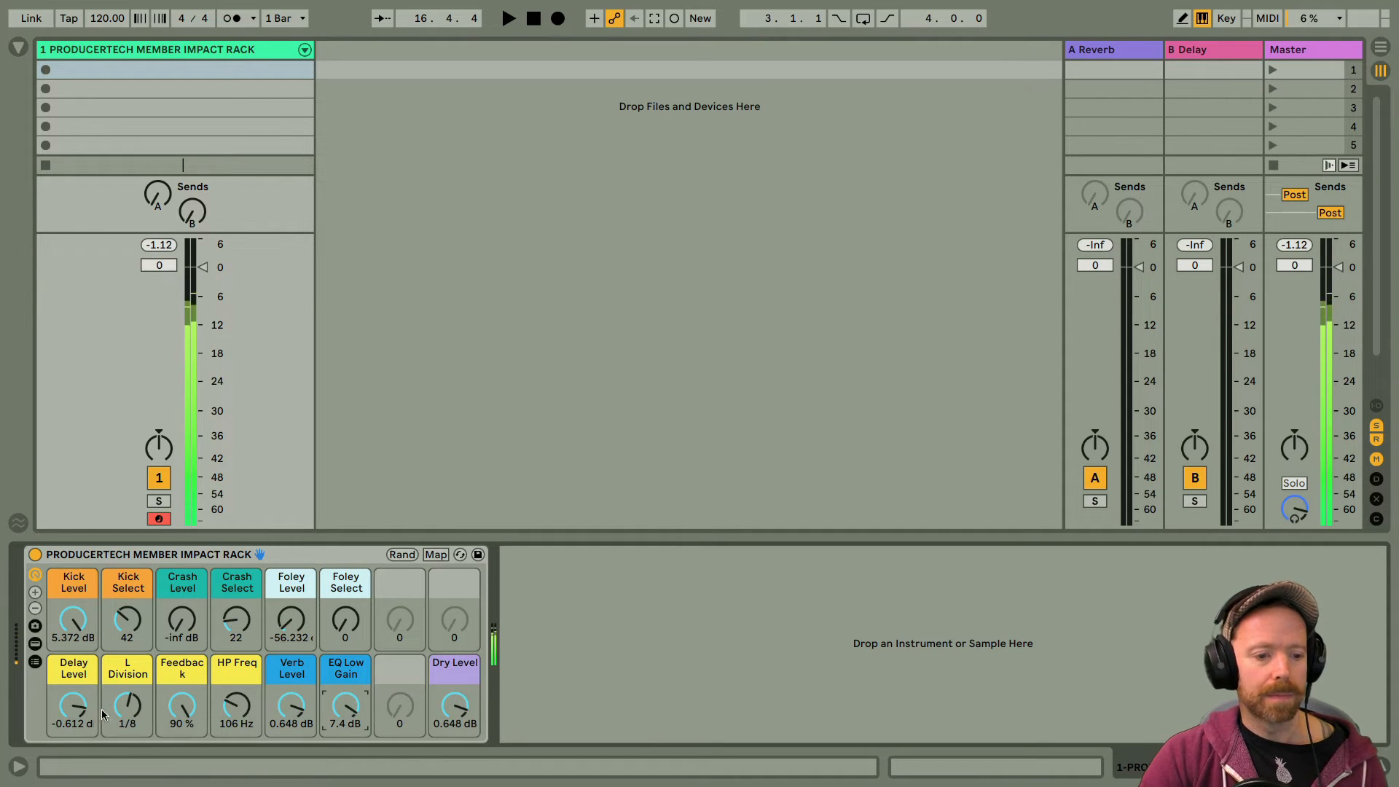
left_click_drag(73, 705, 73, 778)
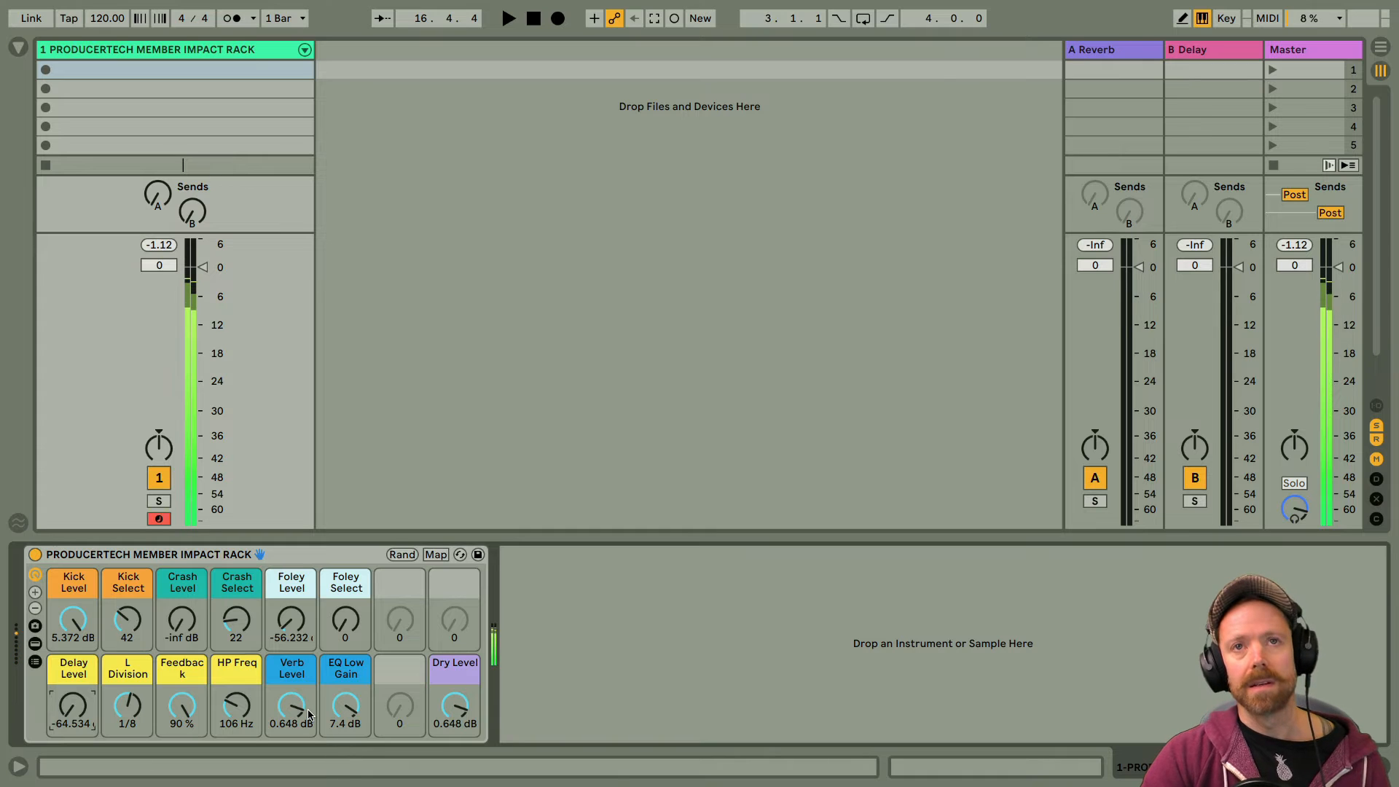
Step: Set Kick Select to 72 and compare EQ Low Gain at -6.0 dB and 6.2 dB, leaving it at 6.2 dB
left_click_drag(118, 621, 118, 599)
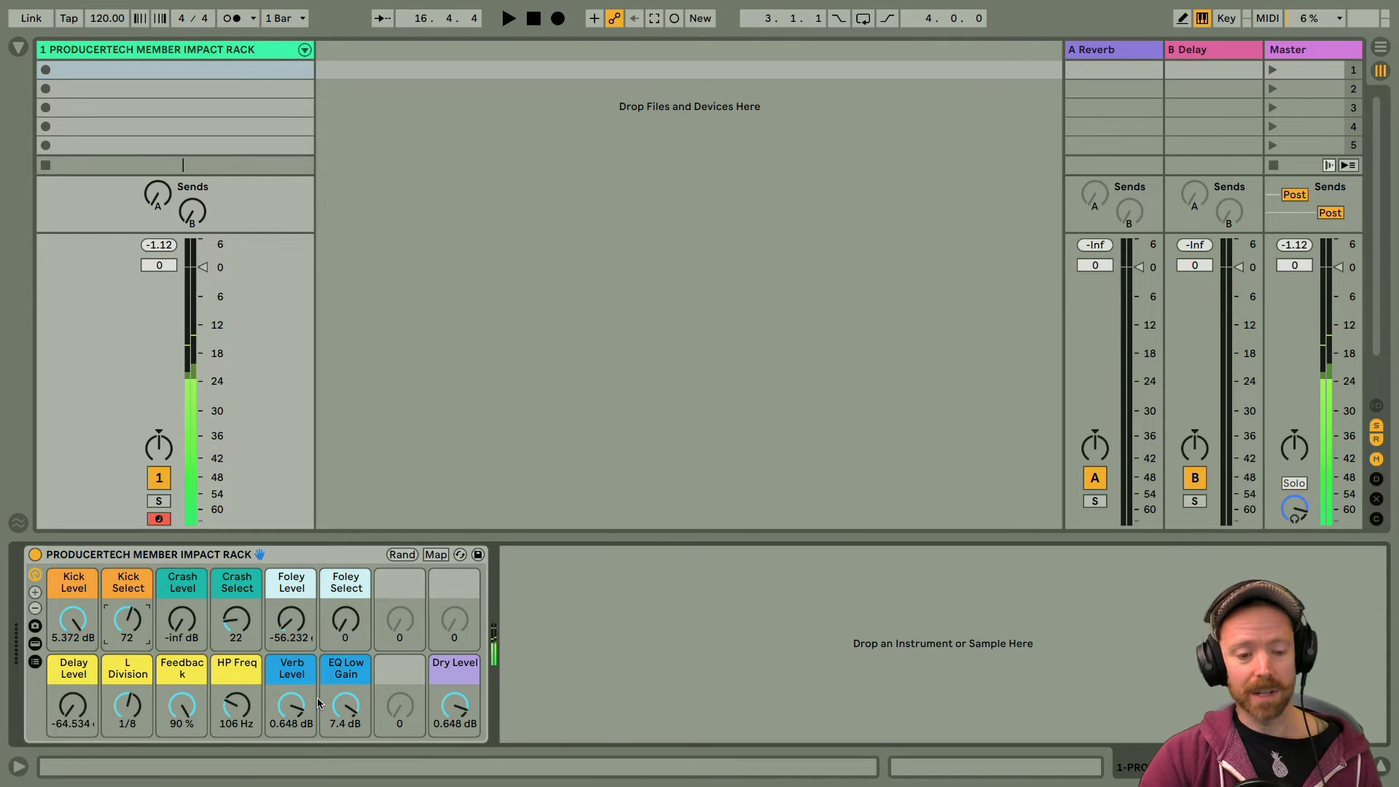
mouse_move(357, 689)
left_mouse_down()
mouse_move(349, 737)
mouse_move(346, 706)
left_mouse_up()
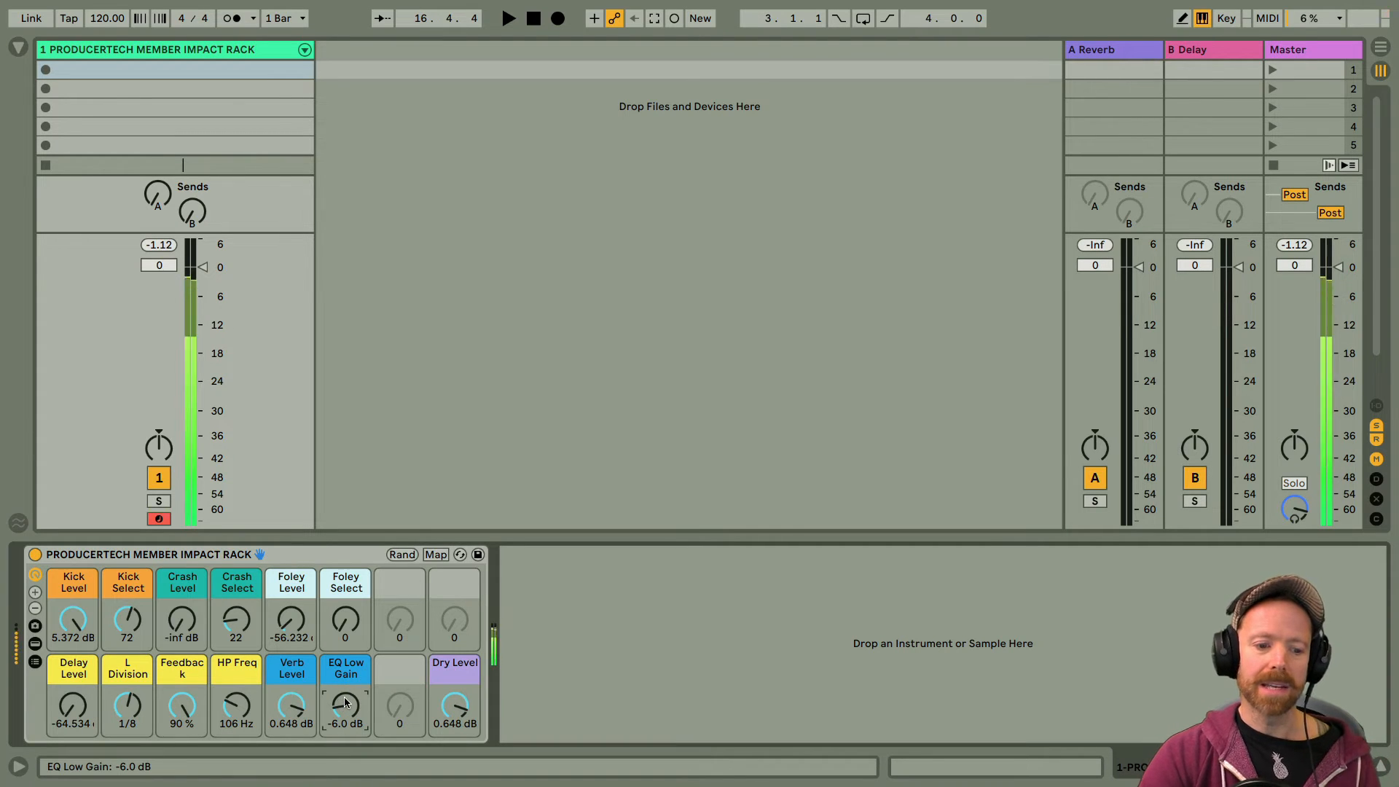
left_click_drag(346, 707, 347, 665)
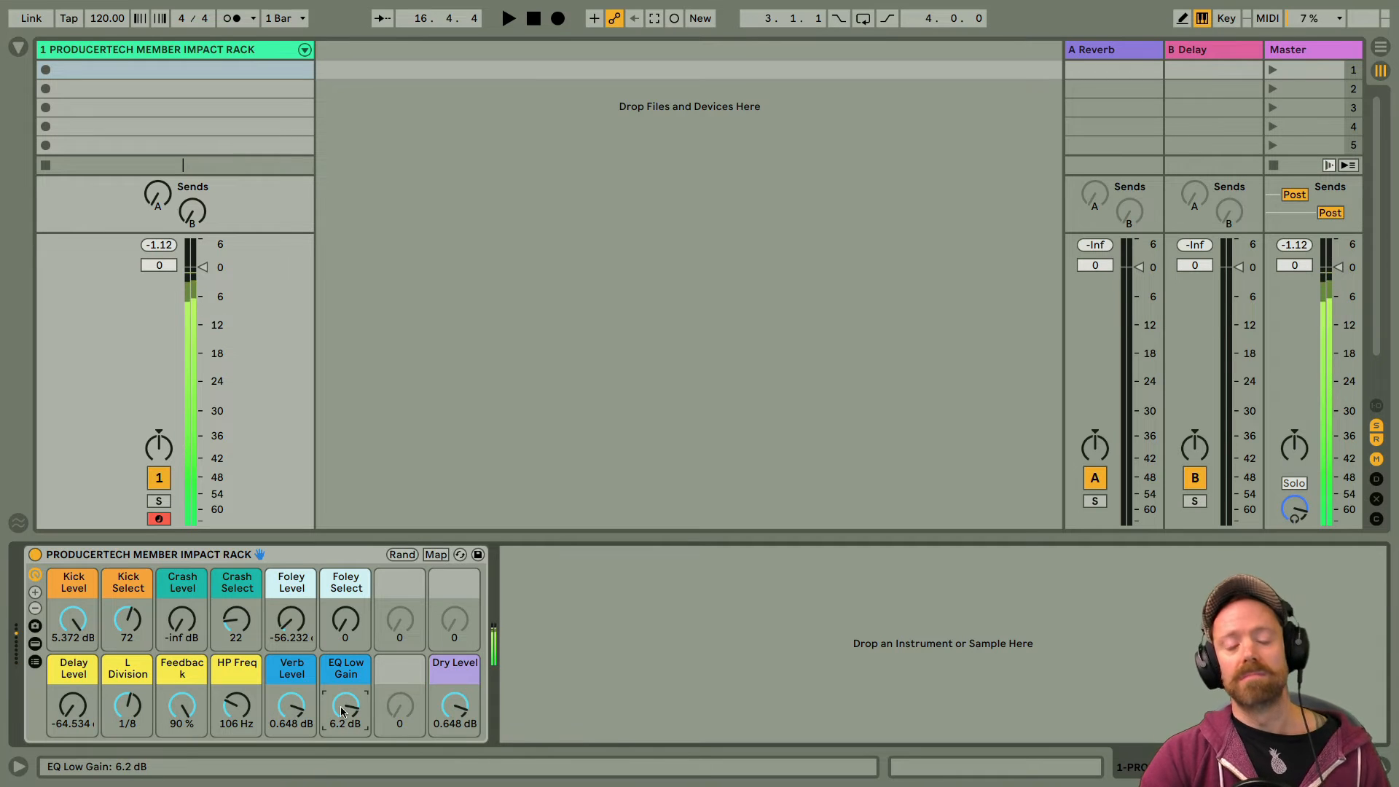
Step: Set Verb Level to -1.872 dB and Delay Level to 1.907 dB, and bring the crash and foley layers back in
left_click_drag(291, 705, 291, 714)
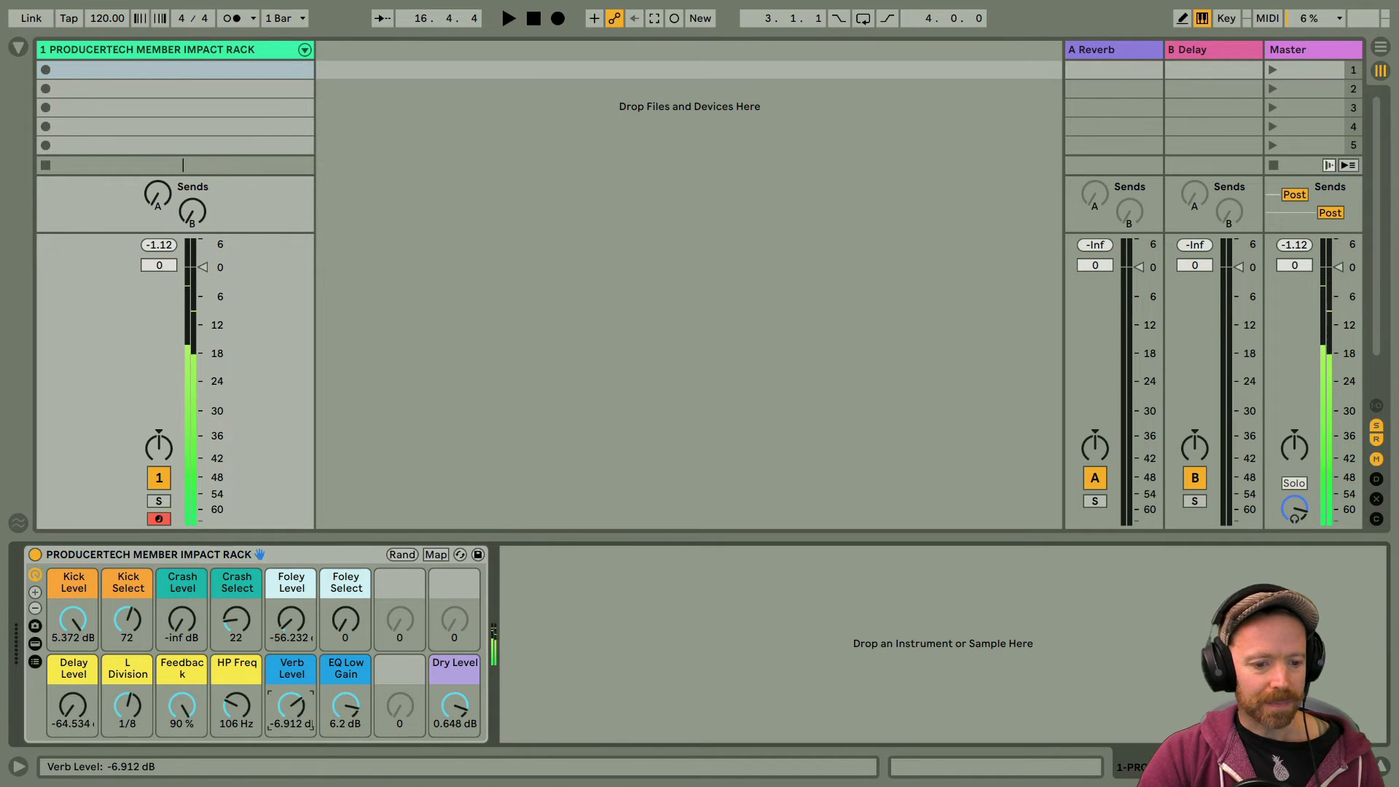
left_click_drag(73, 705, 72, 655)
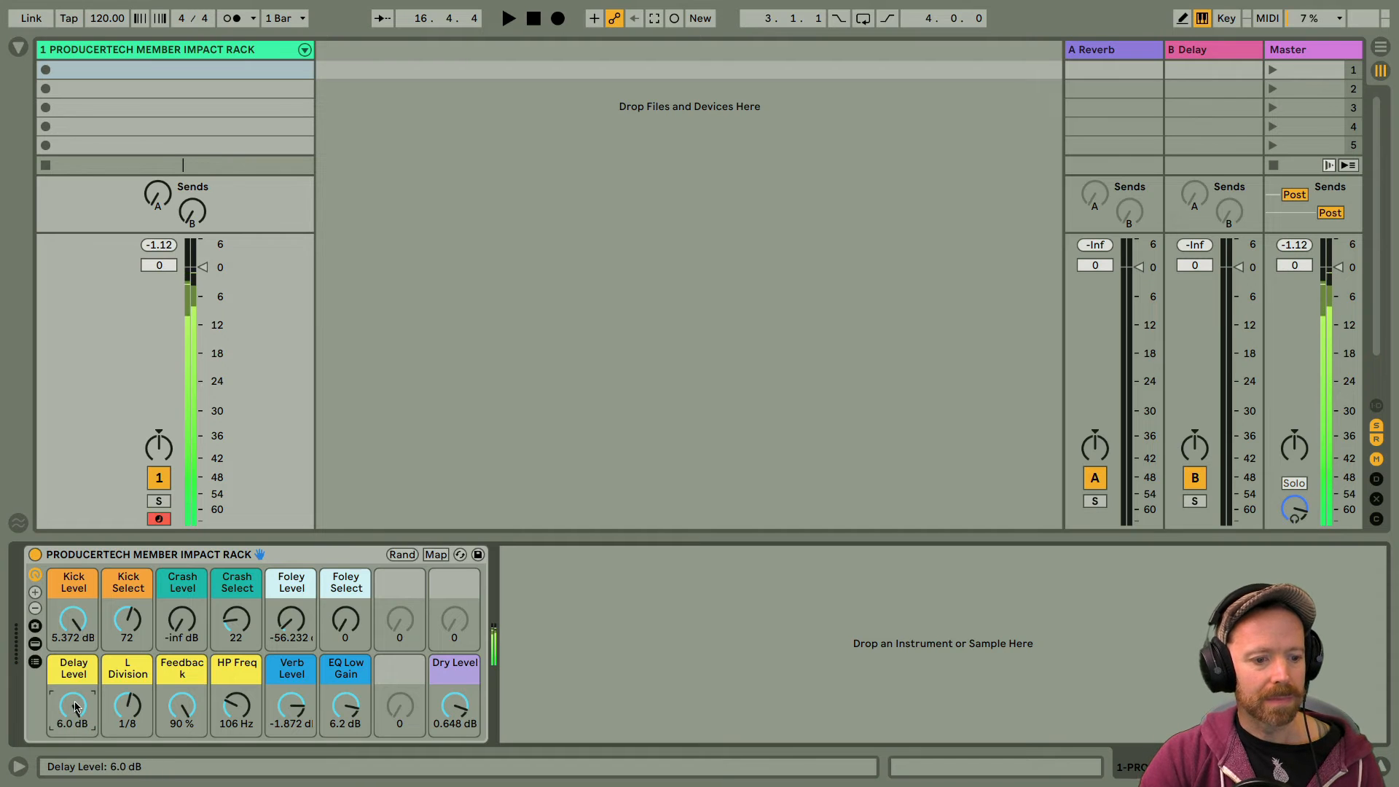
left_click_drag(75, 705, 75, 722)
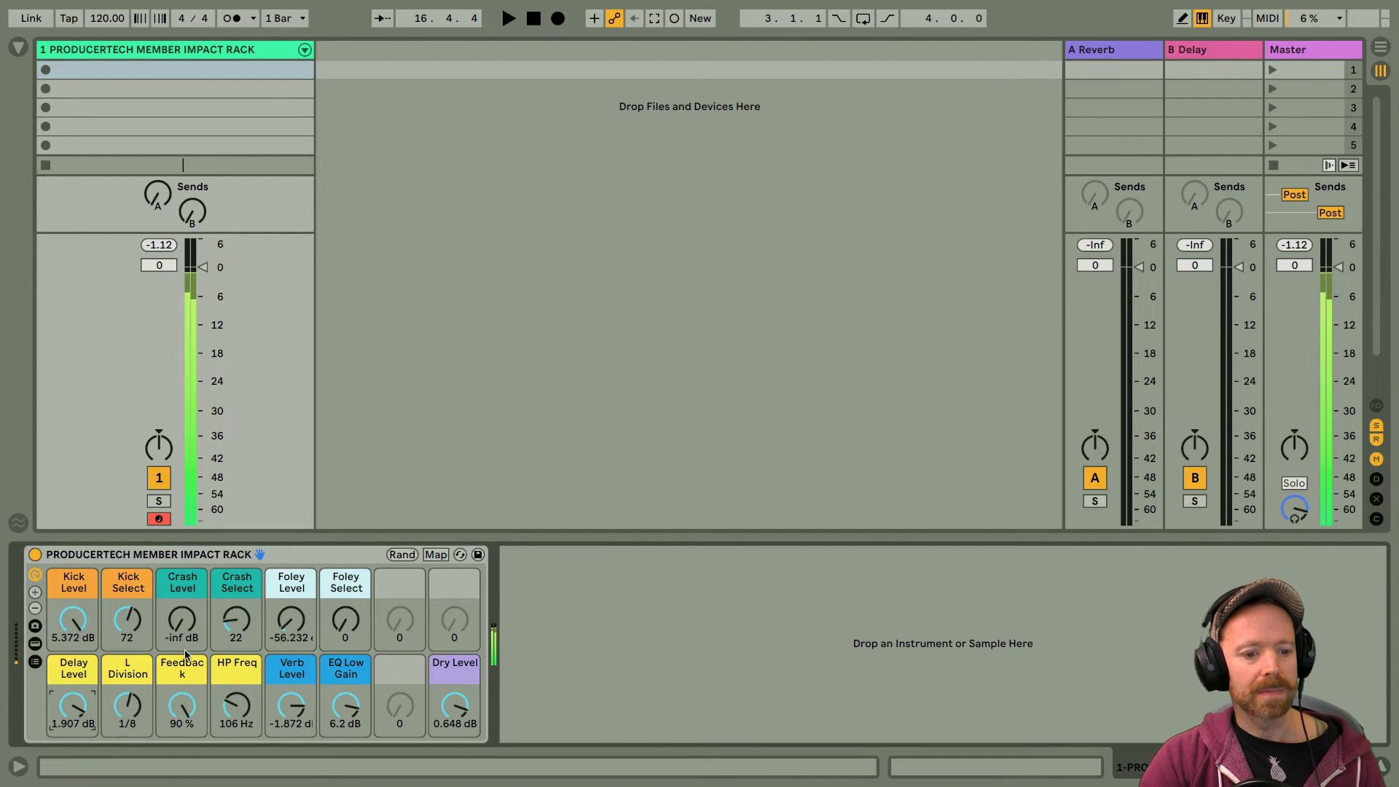
left_click_drag(182, 621, 182, 604)
left_click_drag(291, 621, 290, 594)
left_click_drag(184, 616, 236, 592)
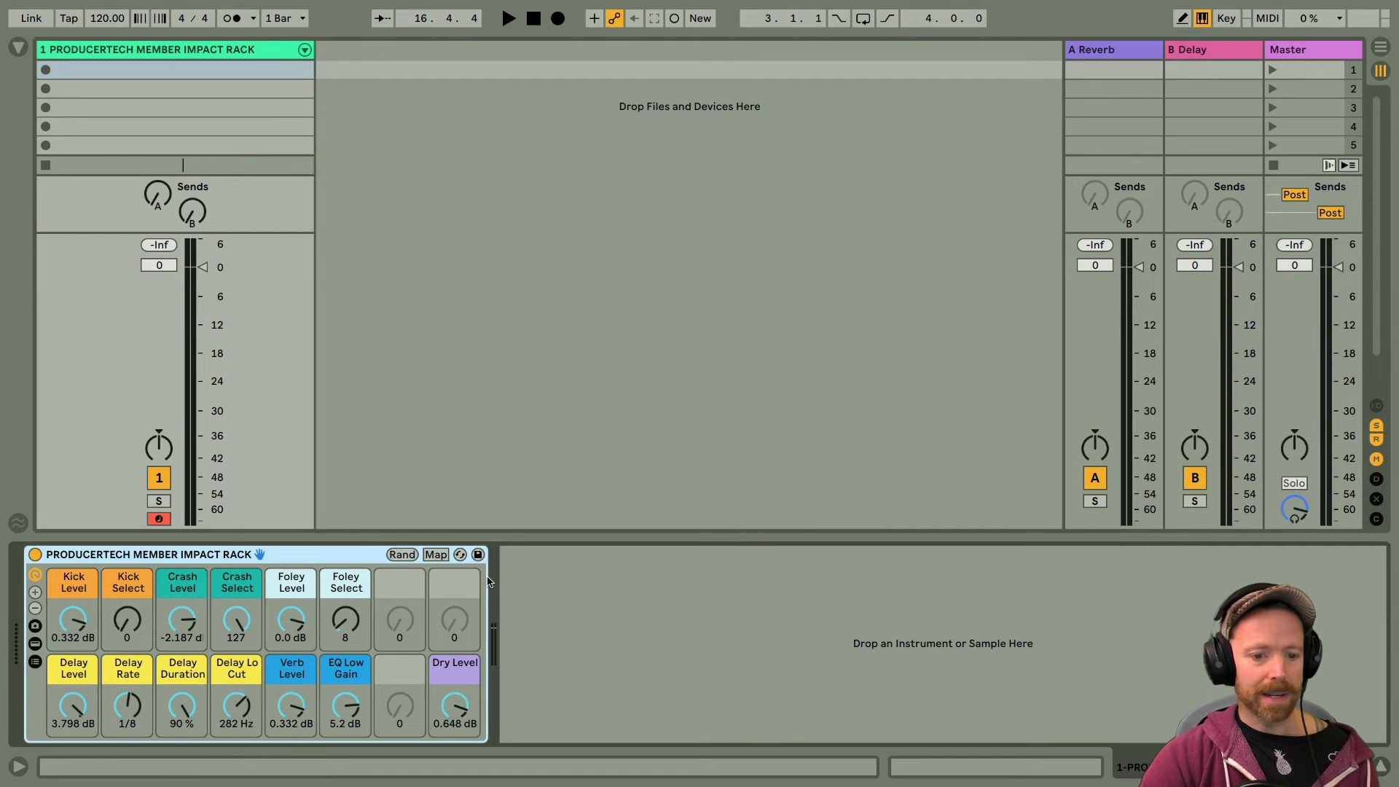
Step: Save the rack to the User Library as PRODUCERTECH MEMBER IMPACT RACK and view the preset's collection tags
left_click(478, 555)
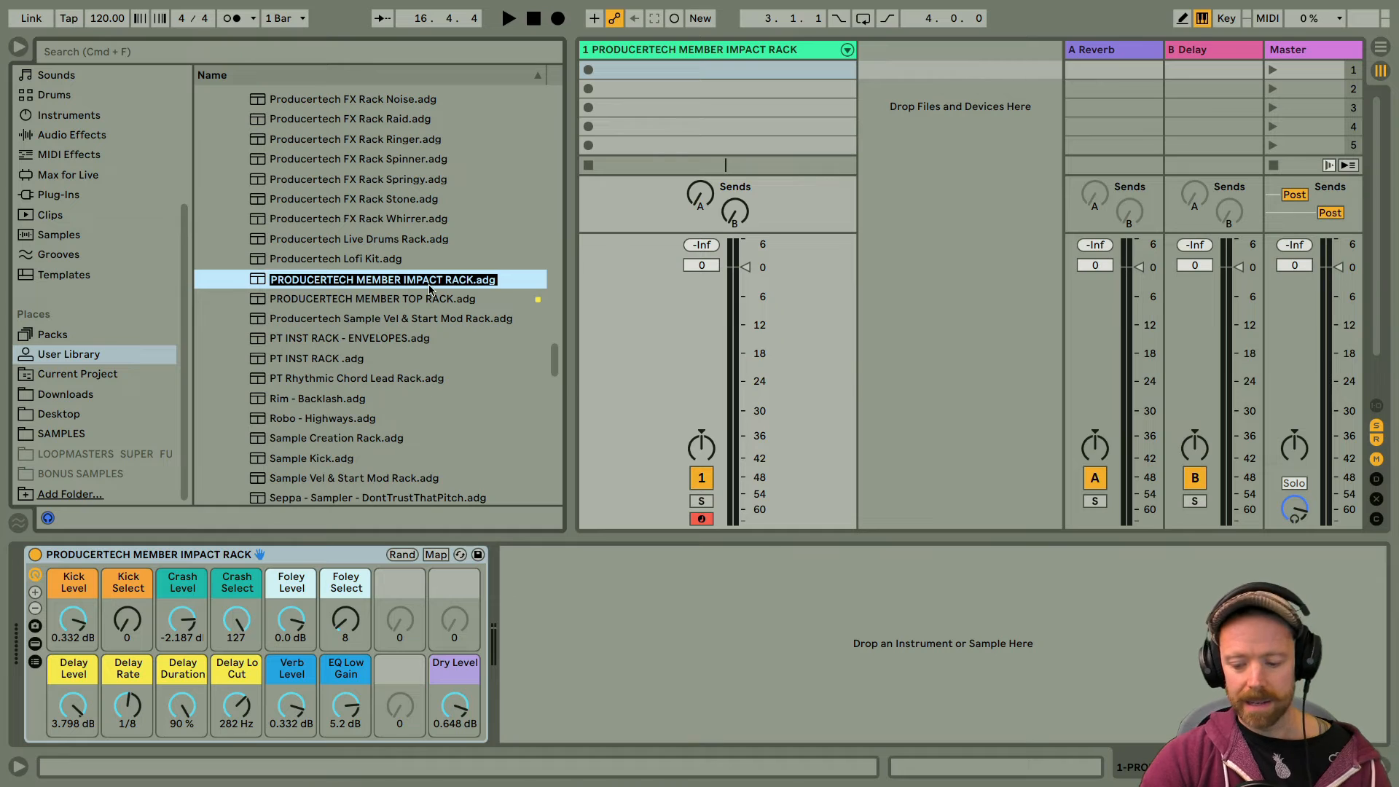
key("Return")
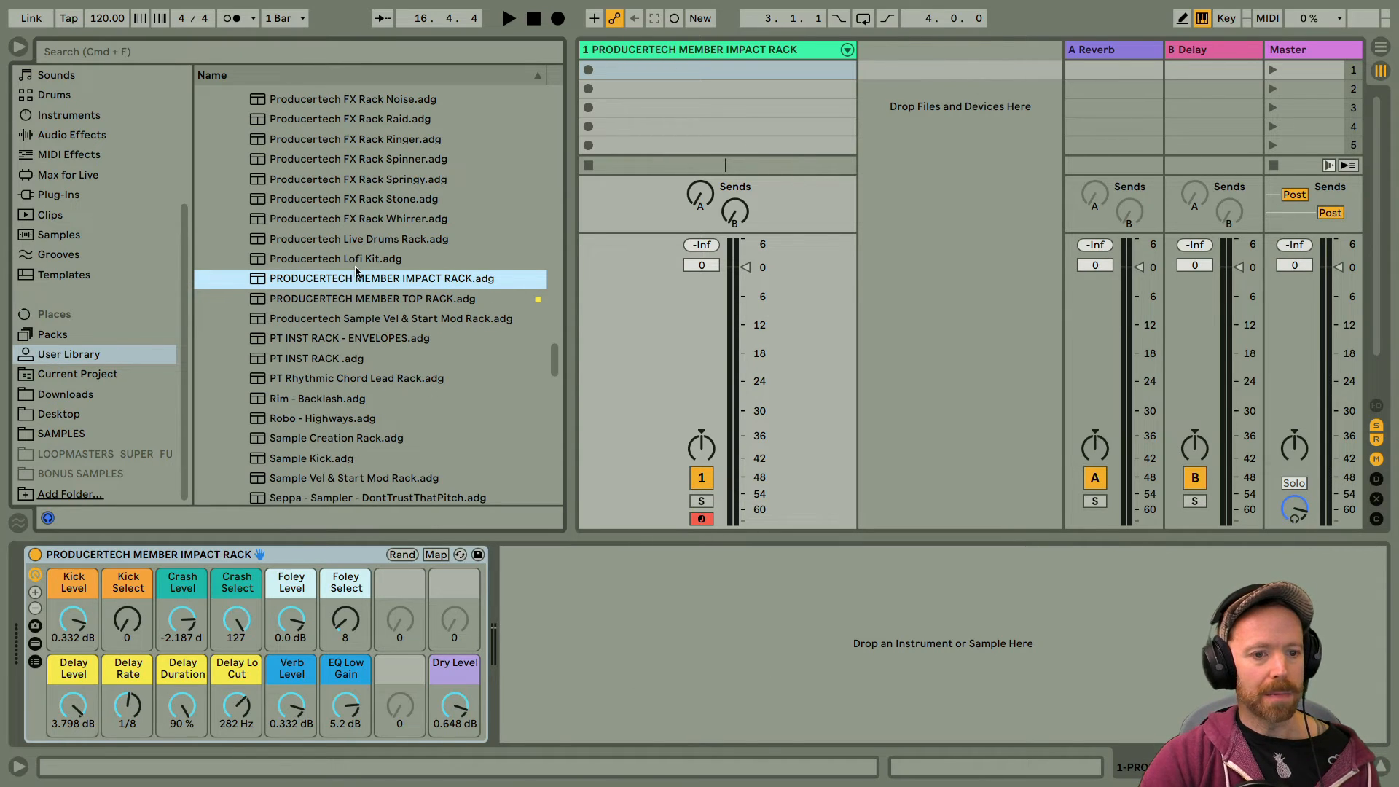
right_click(327, 282)
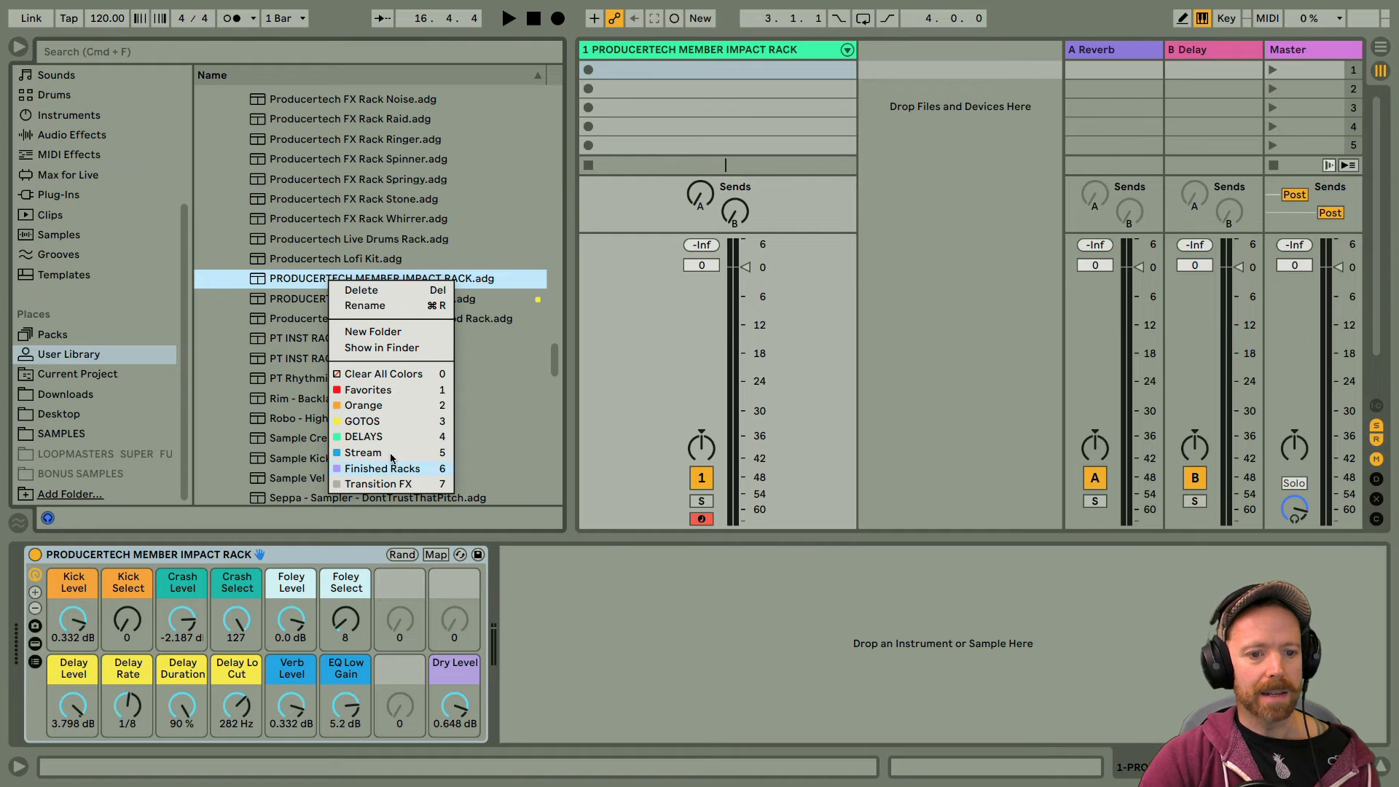
key("Escape")
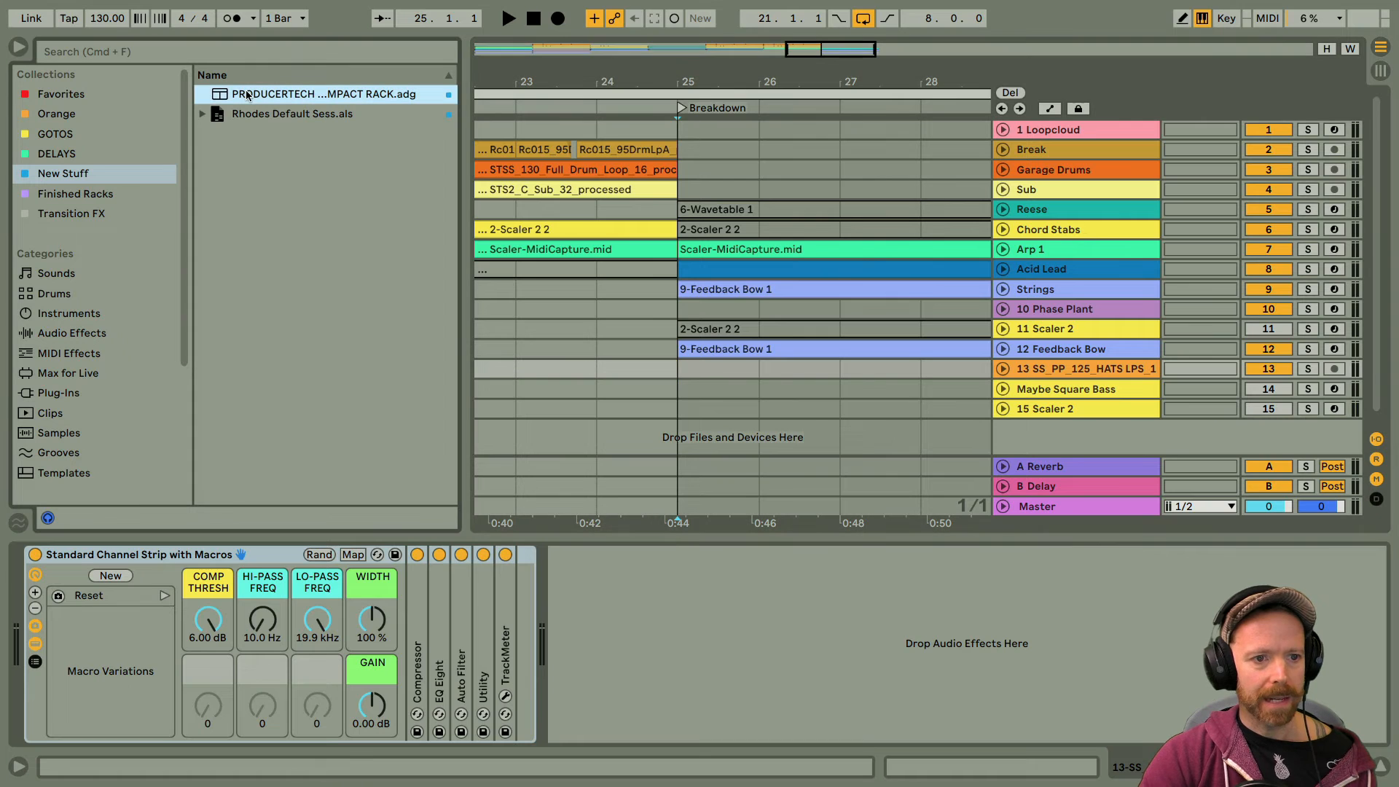
Step: Load the impact rack preset from New Stuff onto a new track and create a two-bar MIDI clip at bar 25
left_click_drag(248, 95, 907, 442)
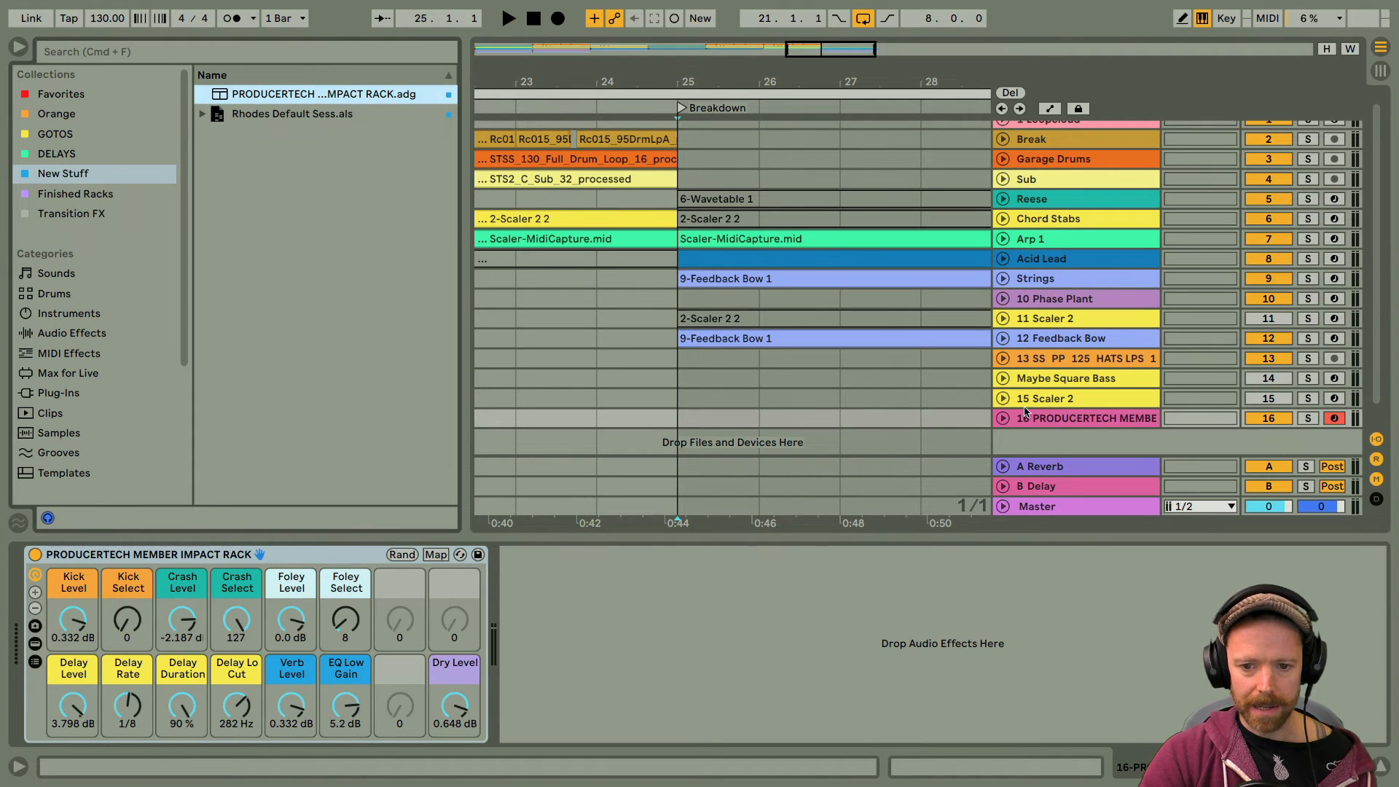
left_click(1003, 400)
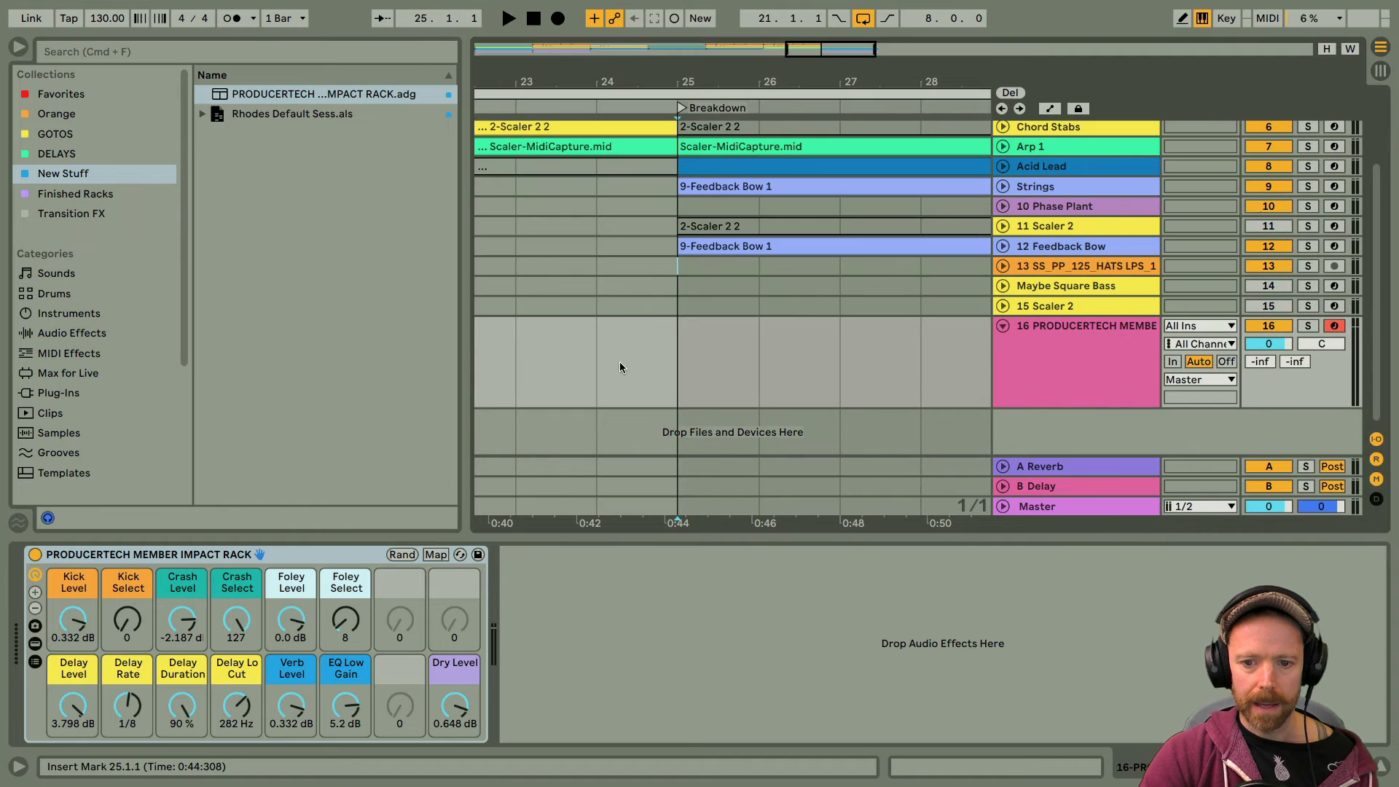
left_click_drag(683, 347, 821, 357)
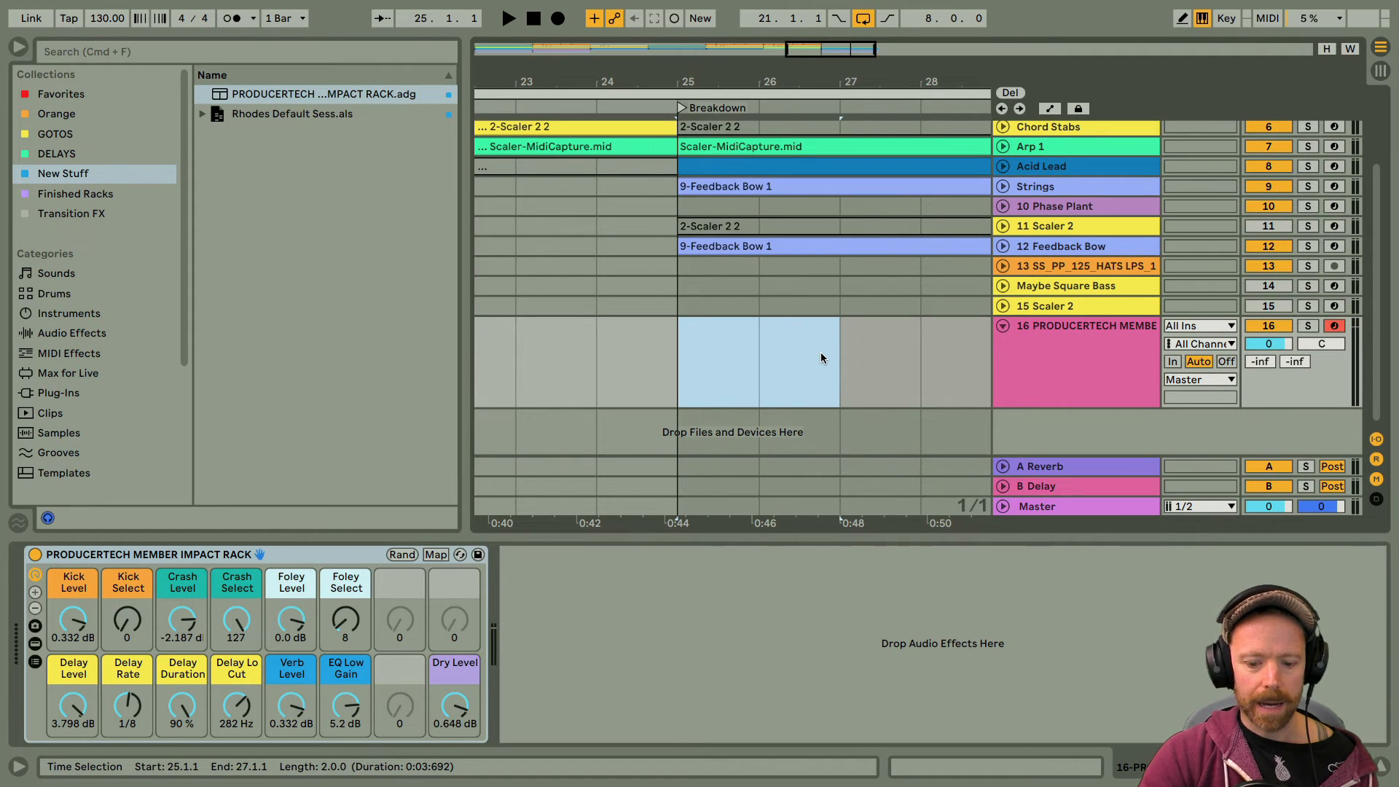
key("super+shift+m")
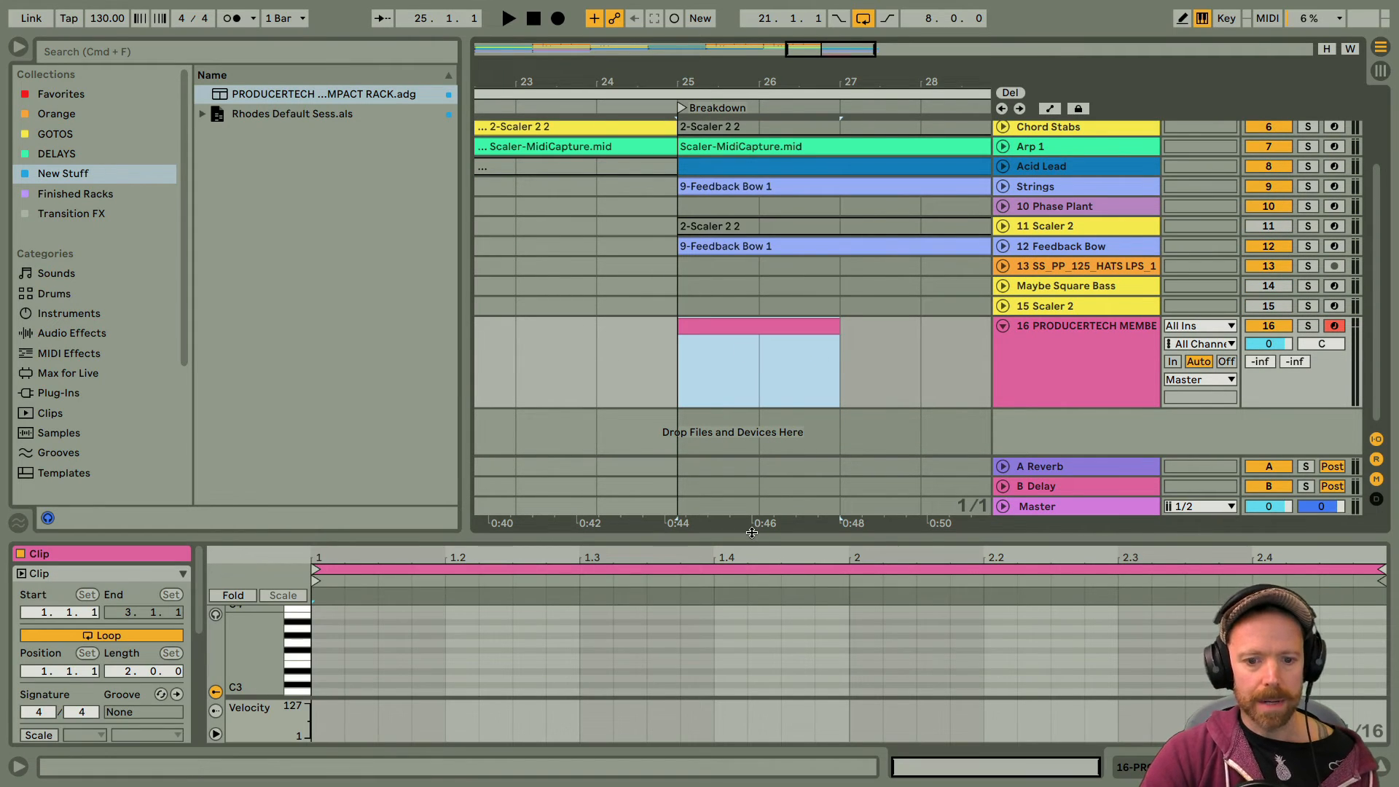
Step: Draw a one-beat C3 note at the very start of the new MIDI clip and shrink the clip editor away
left_click_drag(746, 529, 746, 404)
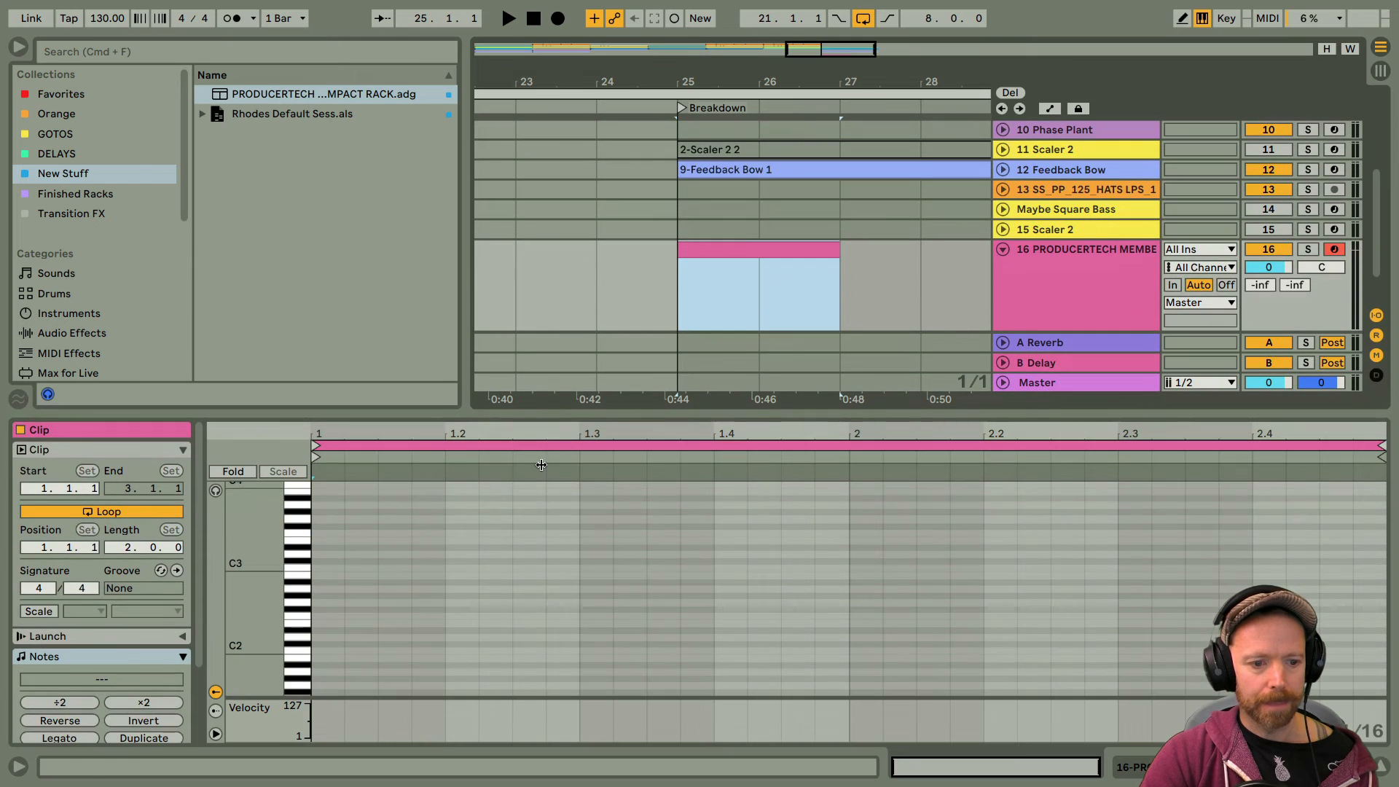
double_click(321, 568)
left_click_drag(346, 569, 453, 571)
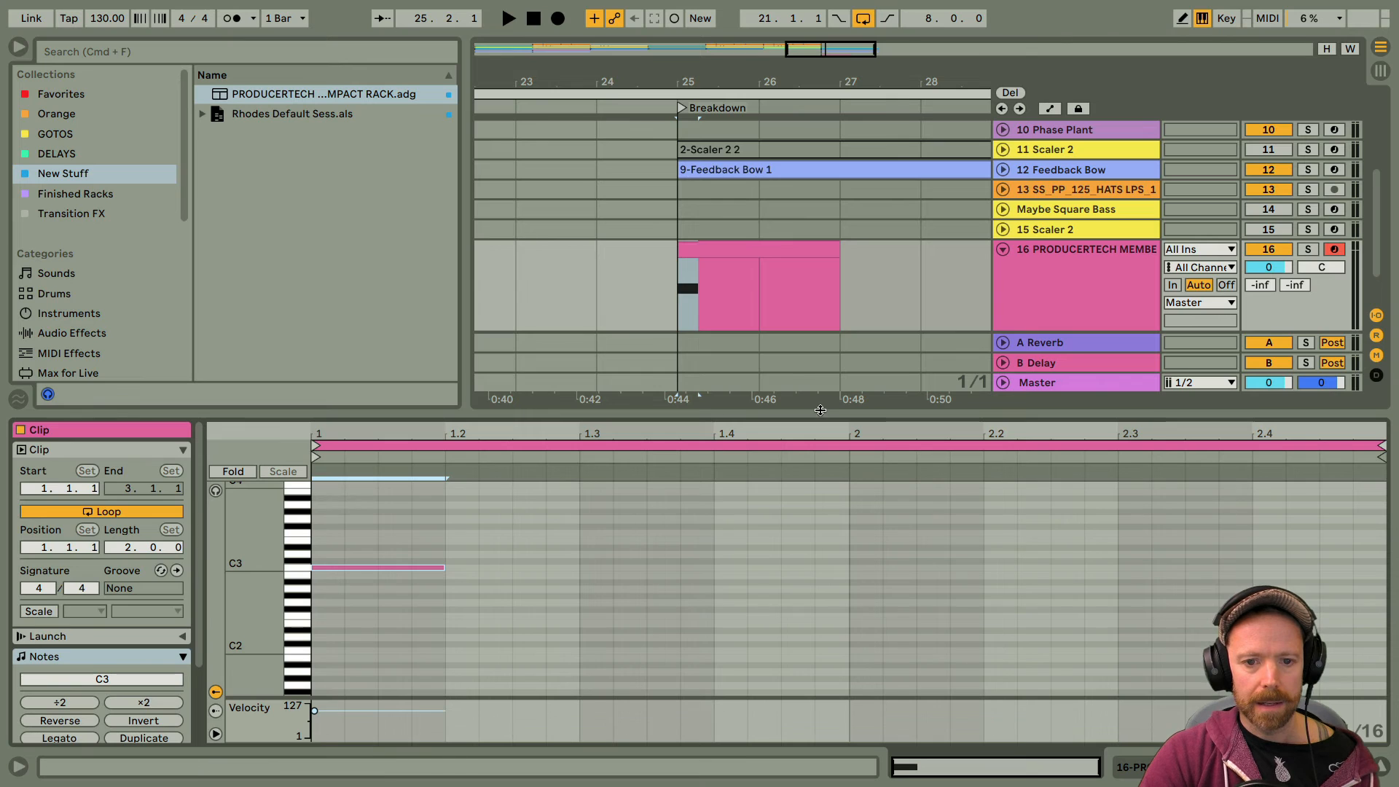
left_click_drag(821, 412, 843, 729)
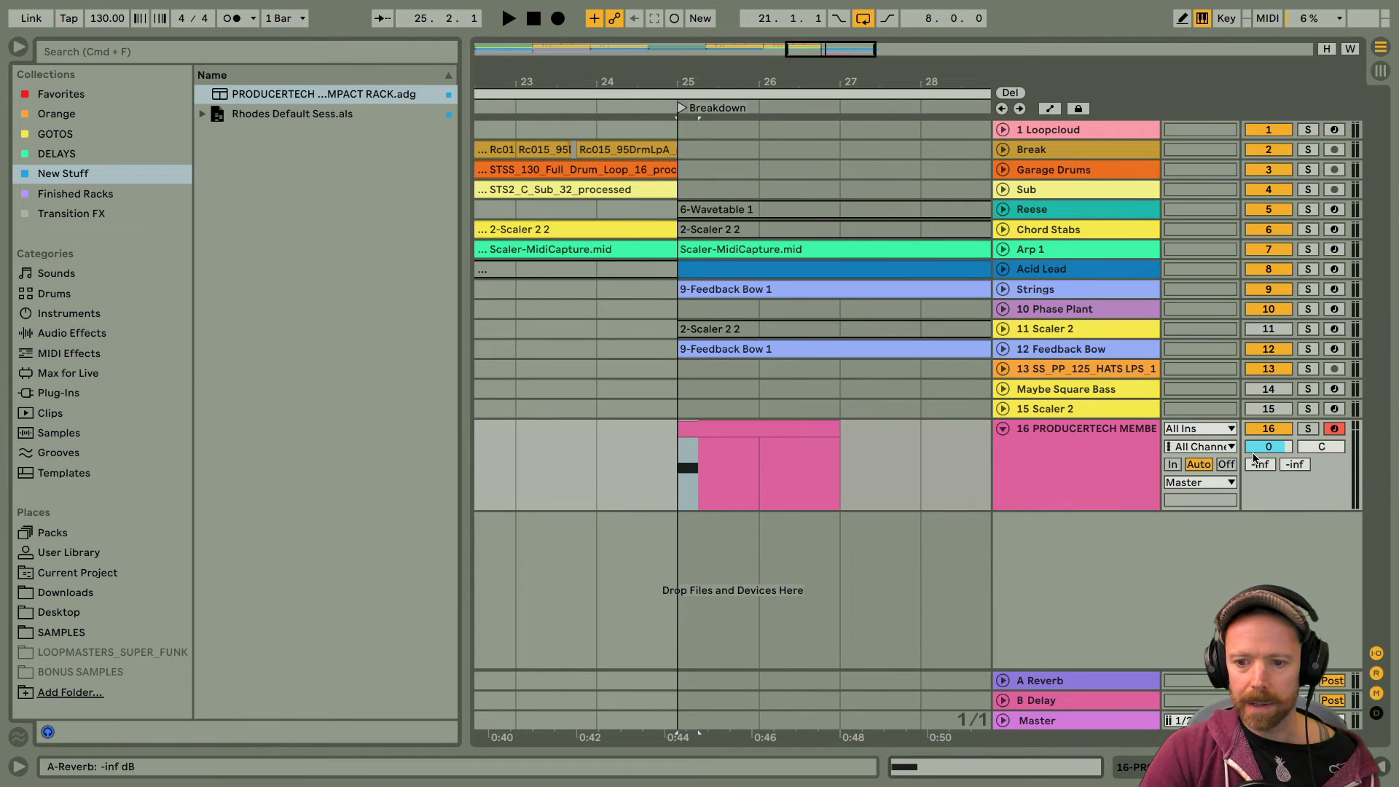
Step: Set the impact track's volume to -7.4 dB and play the arrangement from bar 23 into the Breakdown
mouse_move(1269, 447)
left_mouse_down()
mouse_move(1268, 467)
mouse_move(1268, 445)
left_mouse_up()
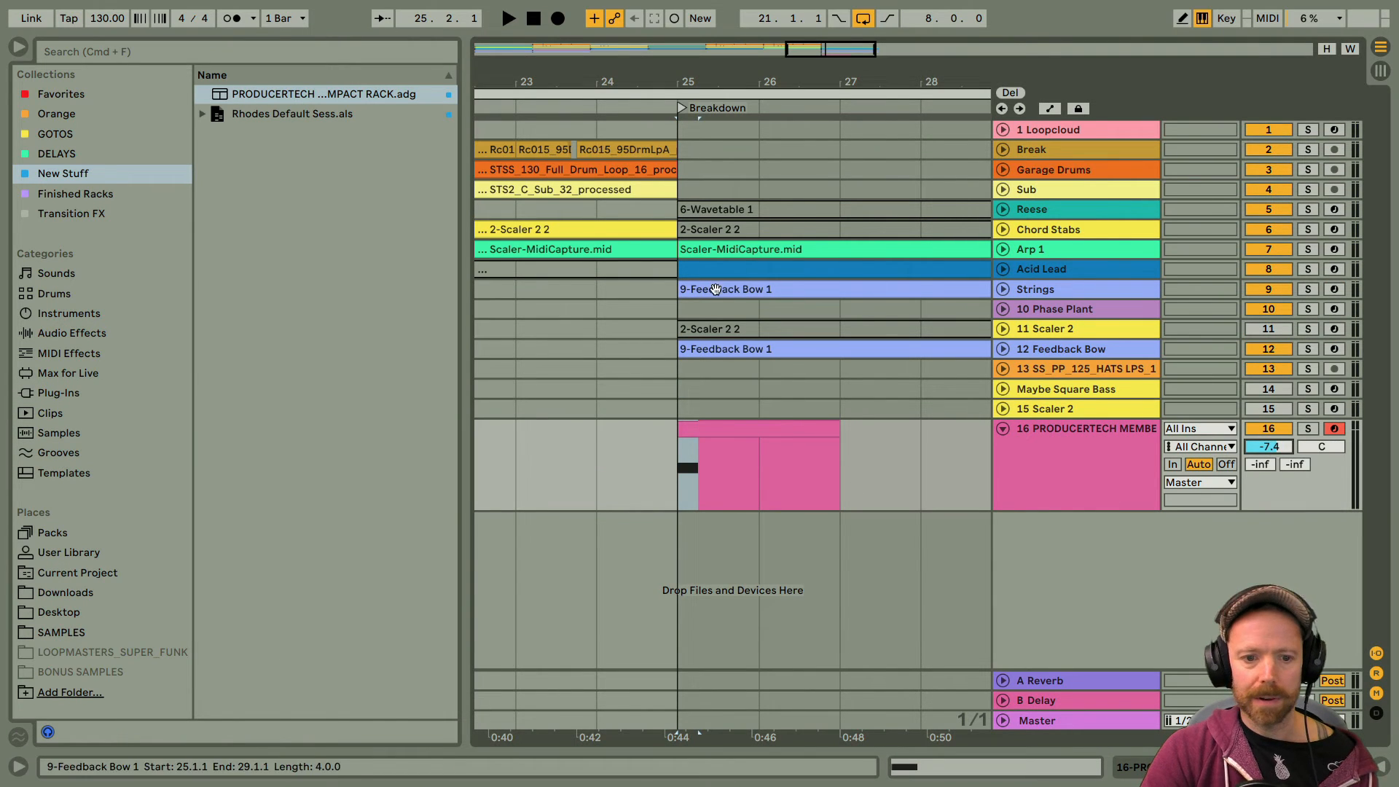
left_click(522, 440)
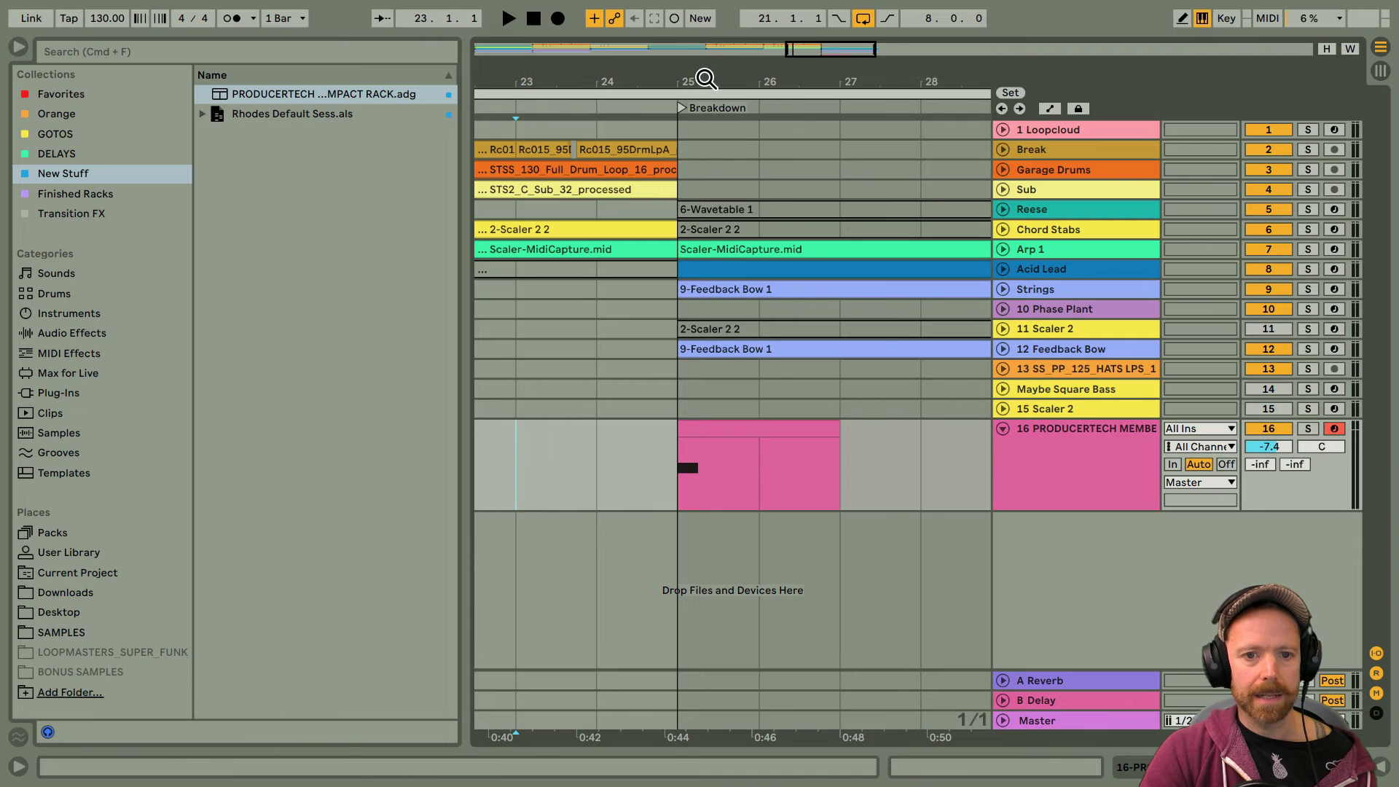
left_click_drag(706, 79, 760, 78)
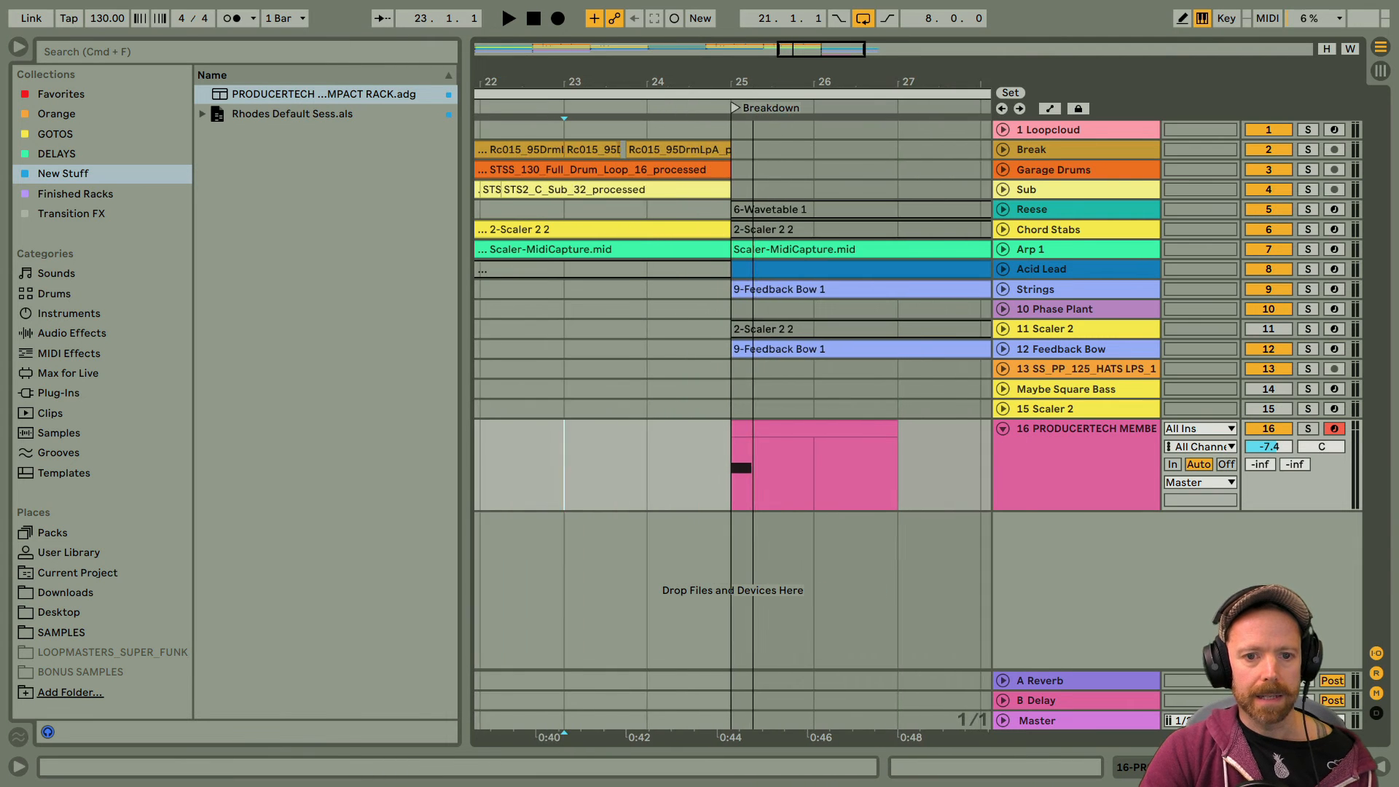
left_click(17, 49)
left_click_drag(302, 76, 534, 123)
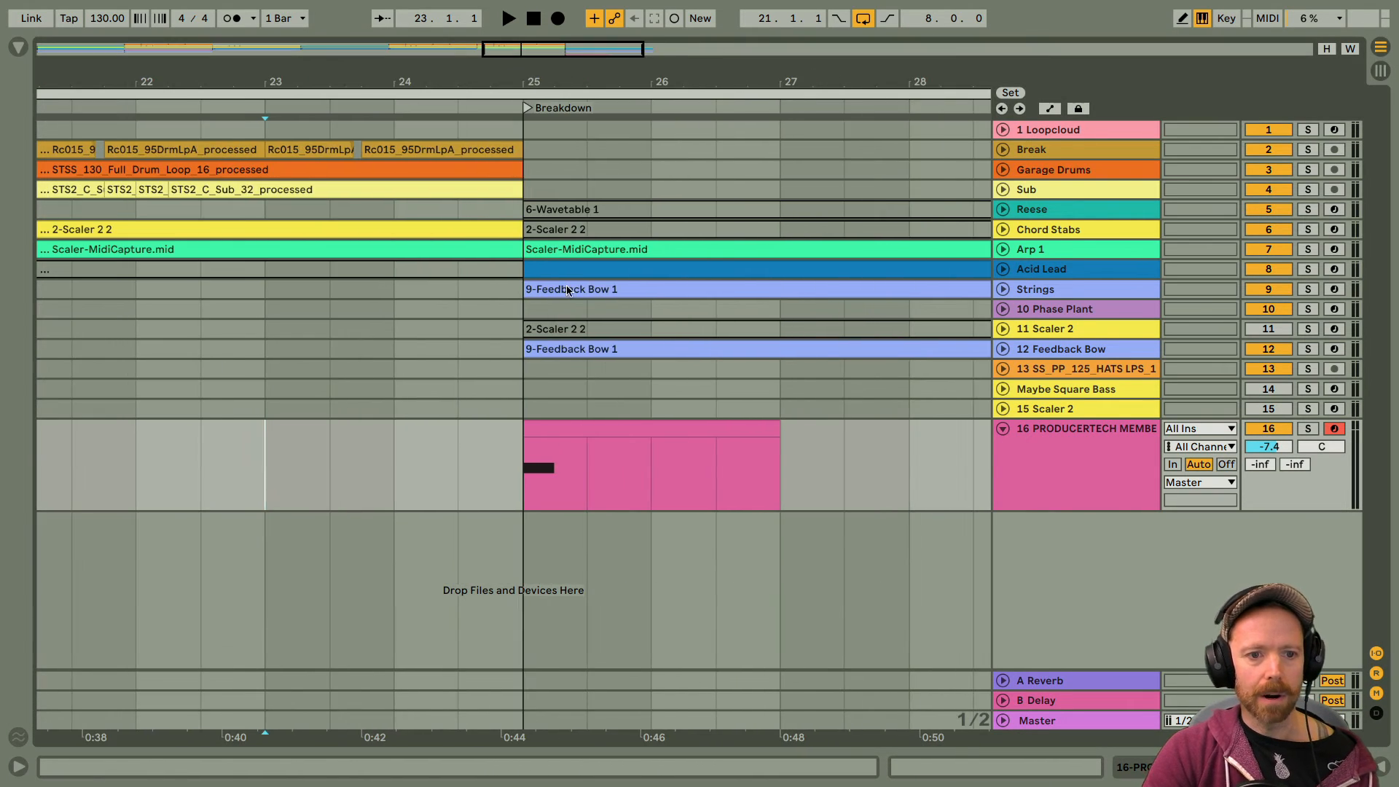
key("space")
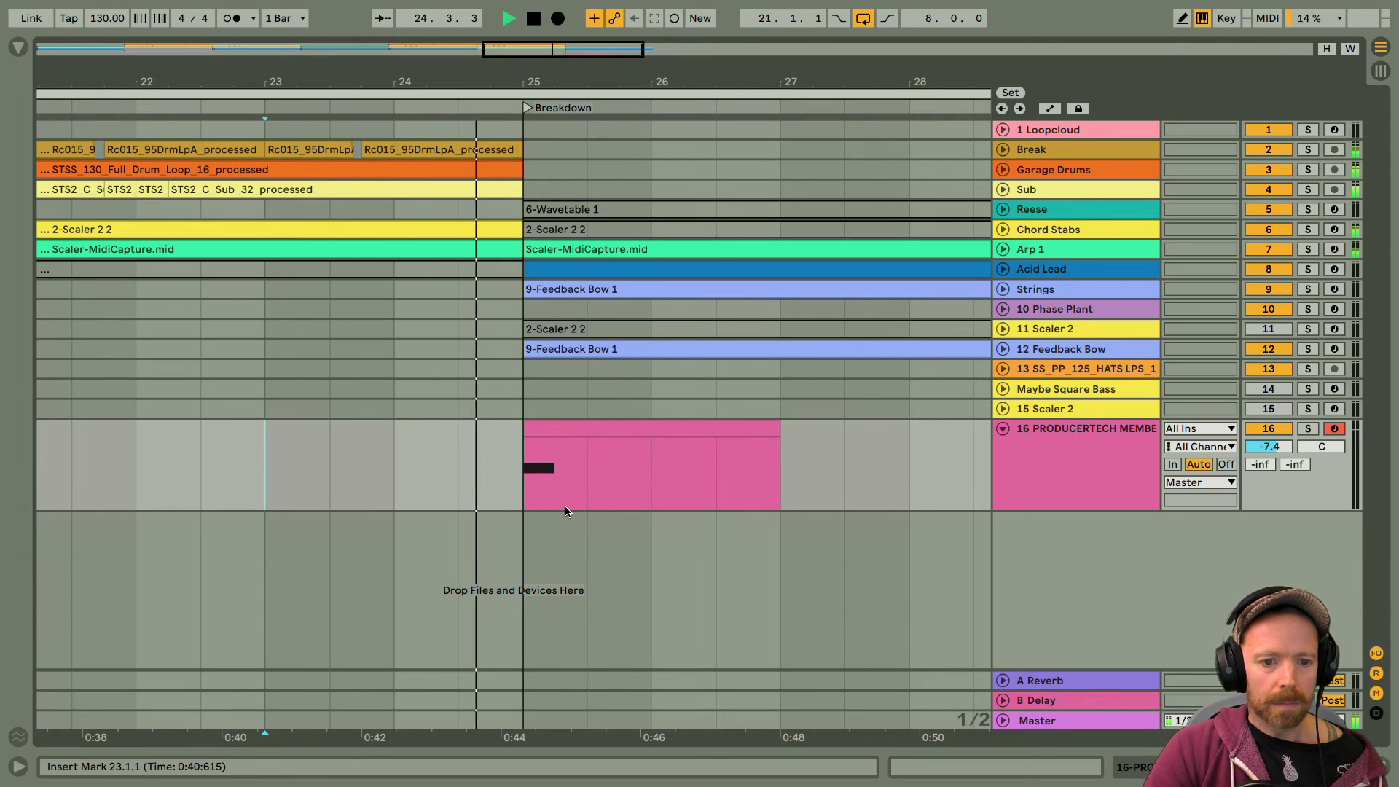
left_click_drag(564, 82, 561, 34)
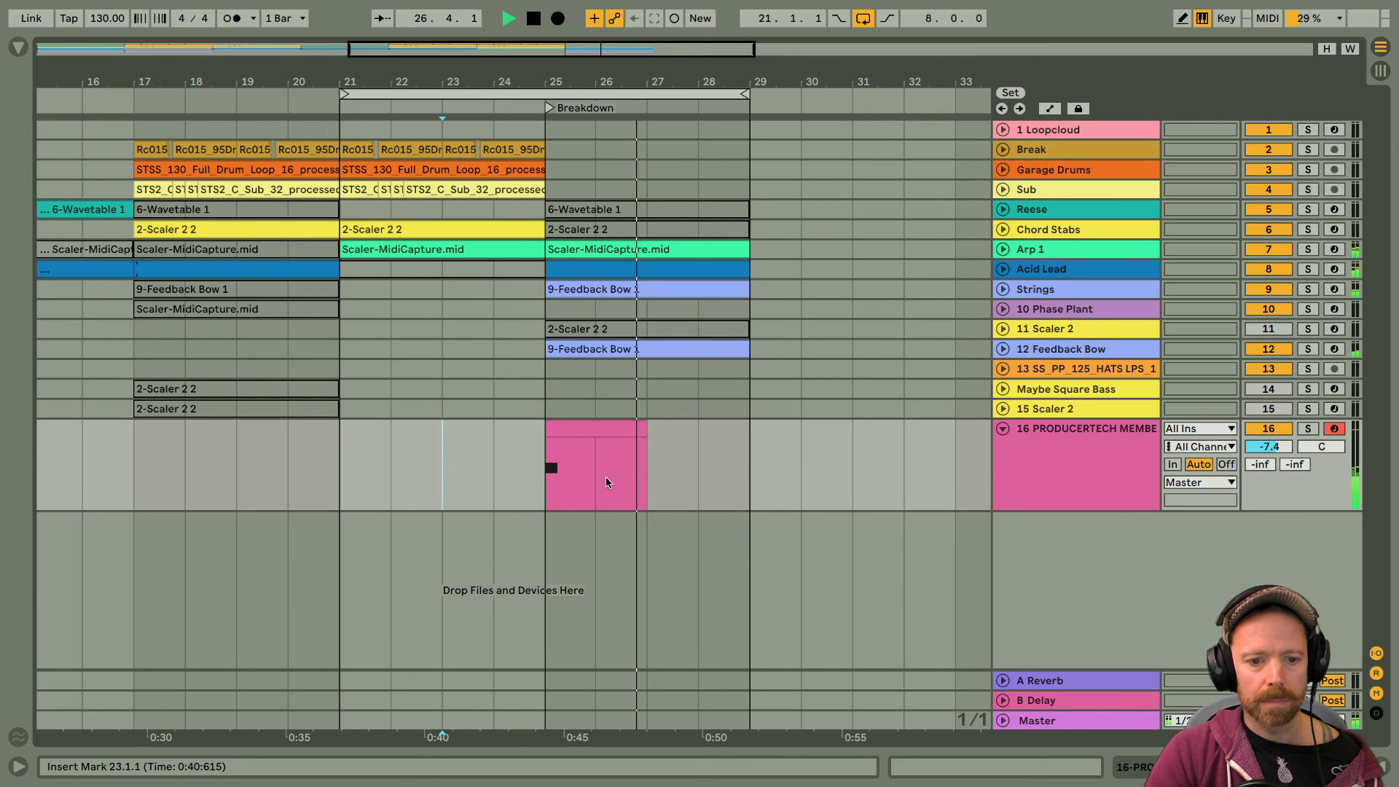
key("space")
Step: Solo the impact track, lower the rack's Kick Level to -inf dB, and audition its clip from bar 25
left_click(580, 425)
left_click(1308, 428)
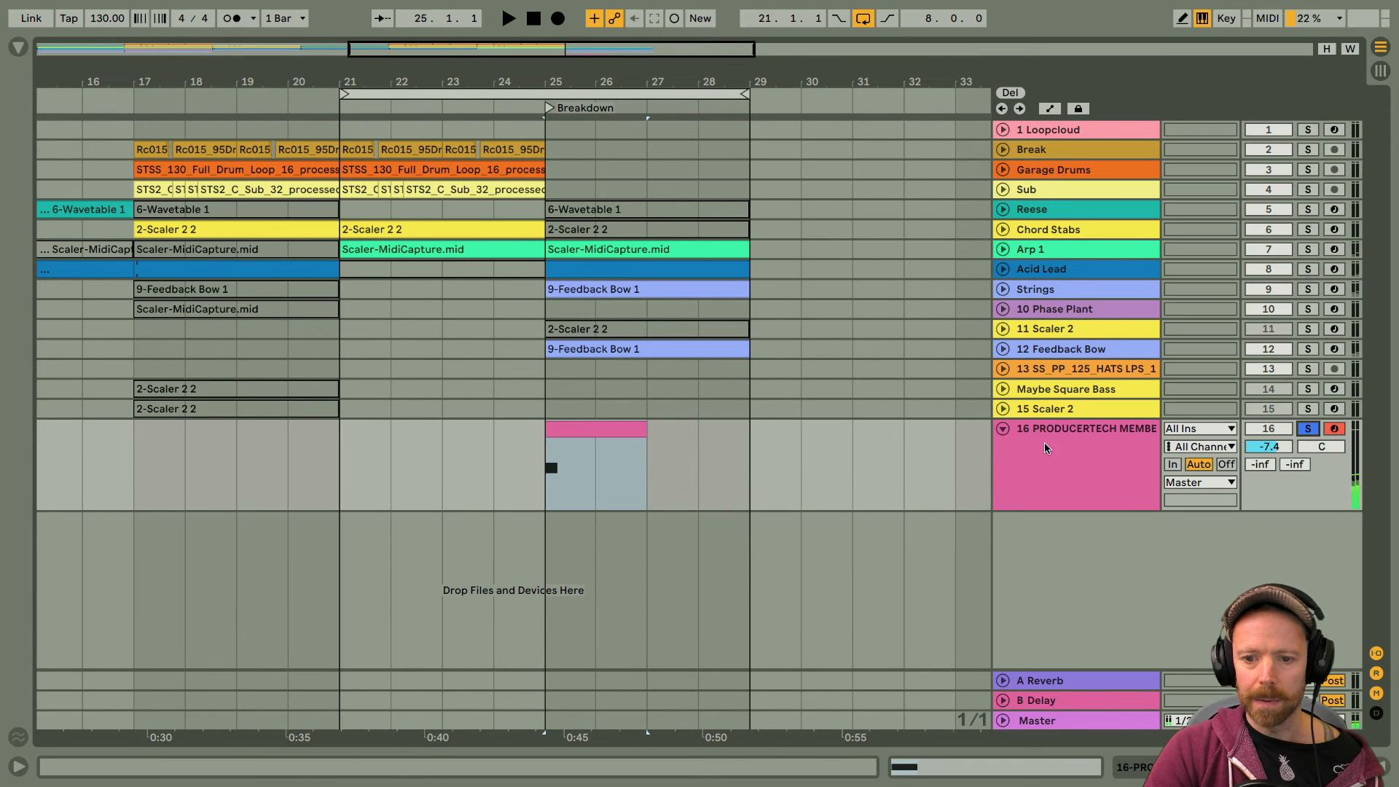
double_click(1046, 438)
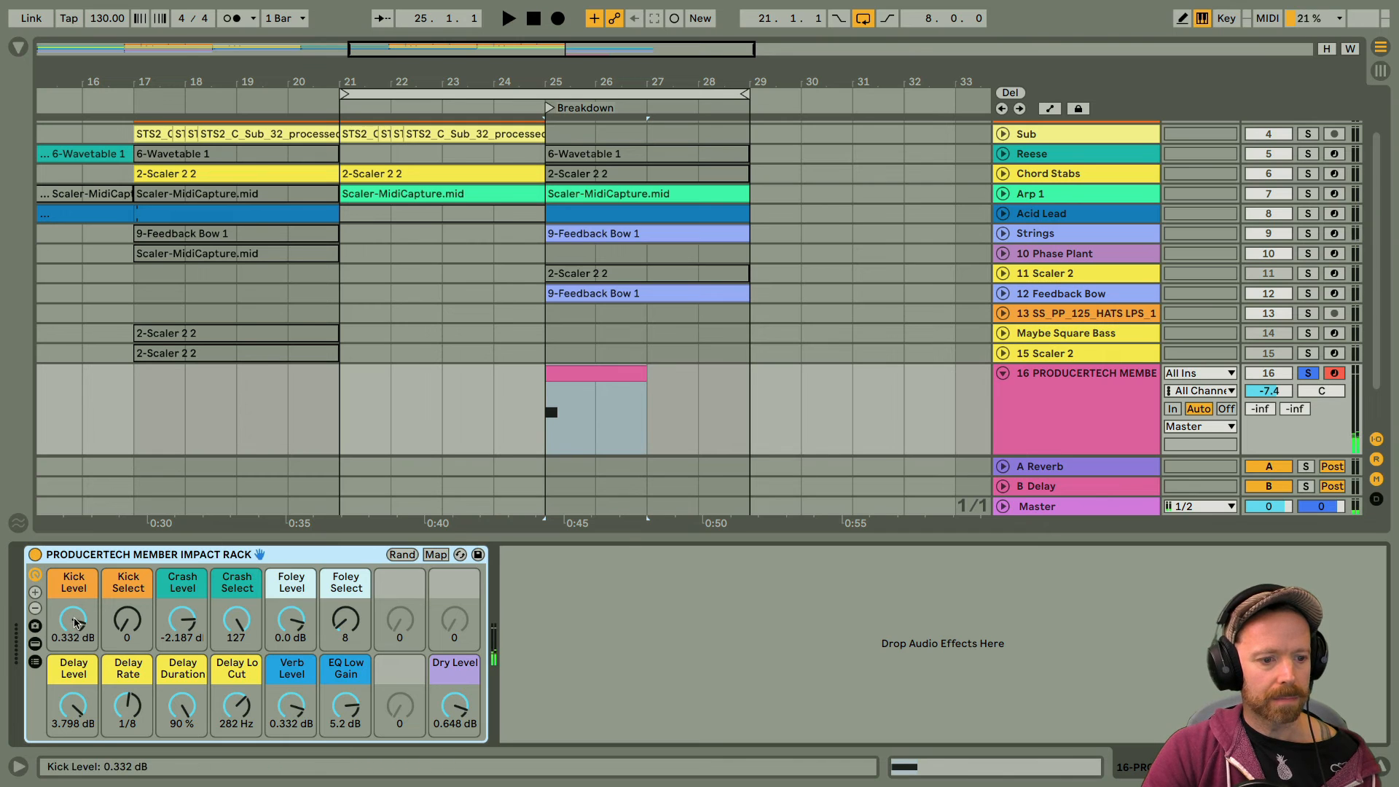
left_click_drag(76, 617, 75, 621)
left_click(610, 374)
key("space")
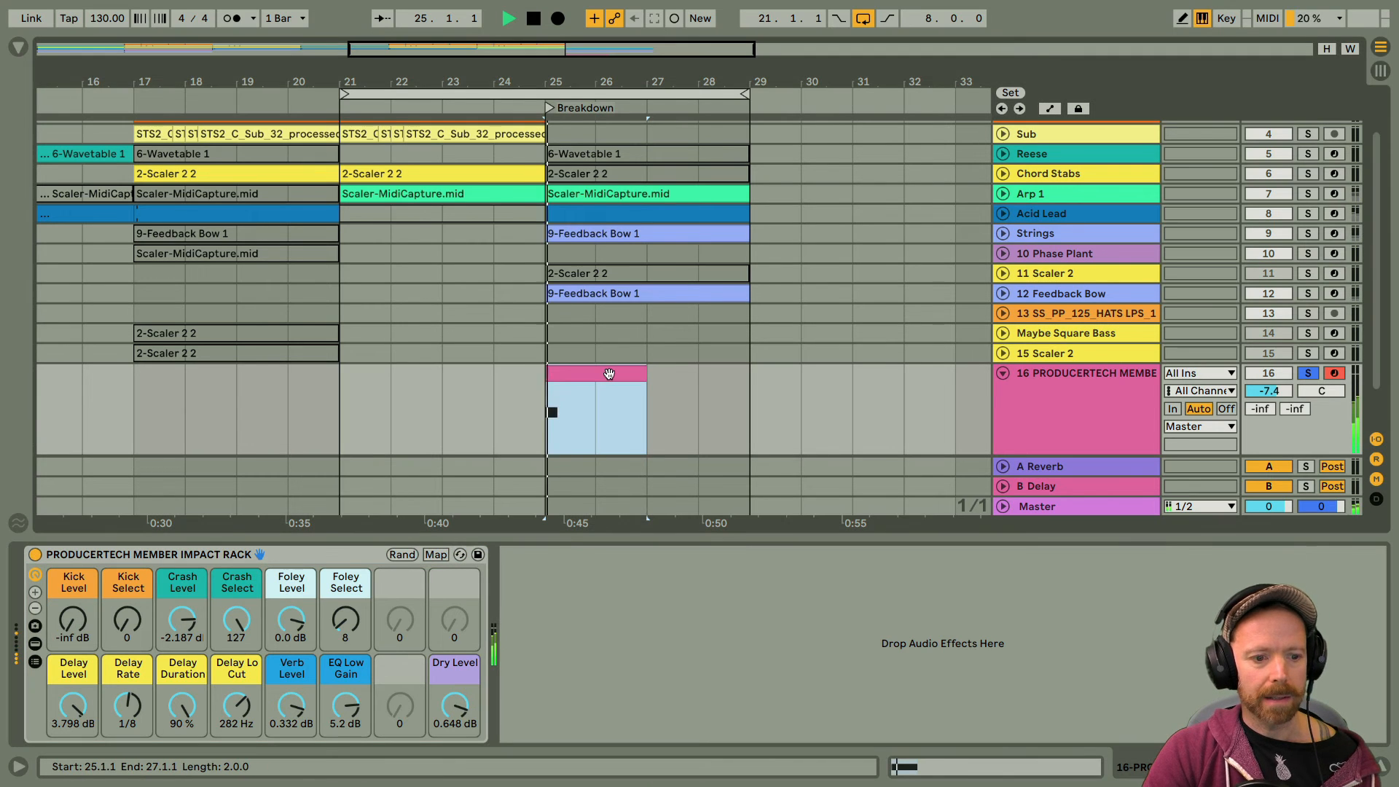
key("space")
Step: Set Foley Level to 5.687 dB, Crash Select to 85 and the track volume to -8.5 dB while auditioning the impact with the unsoloed mix
left_click_drag(292, 624, 239, 625)
key("space")
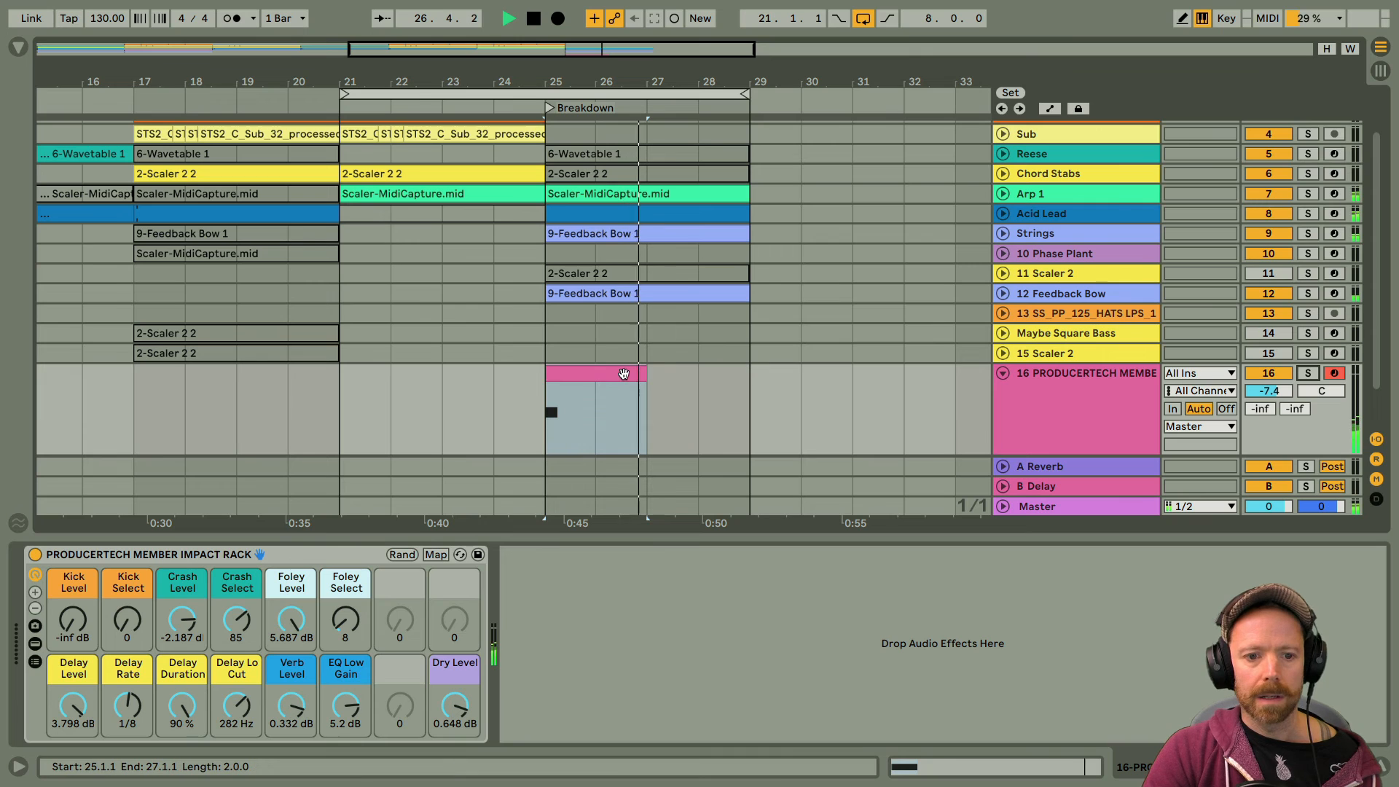
left_click(625, 373)
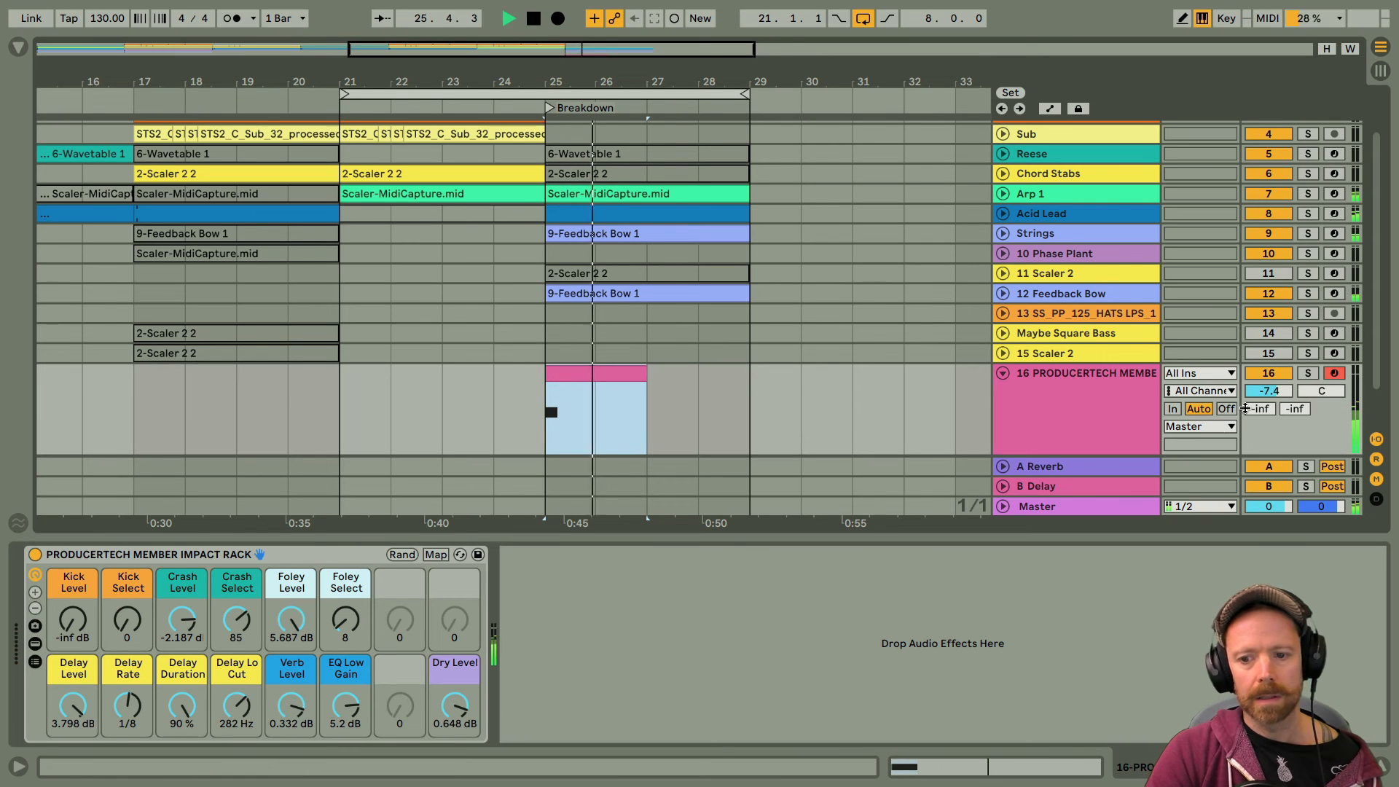
left_click_drag(1268, 391, 1268, 399)
key("space")
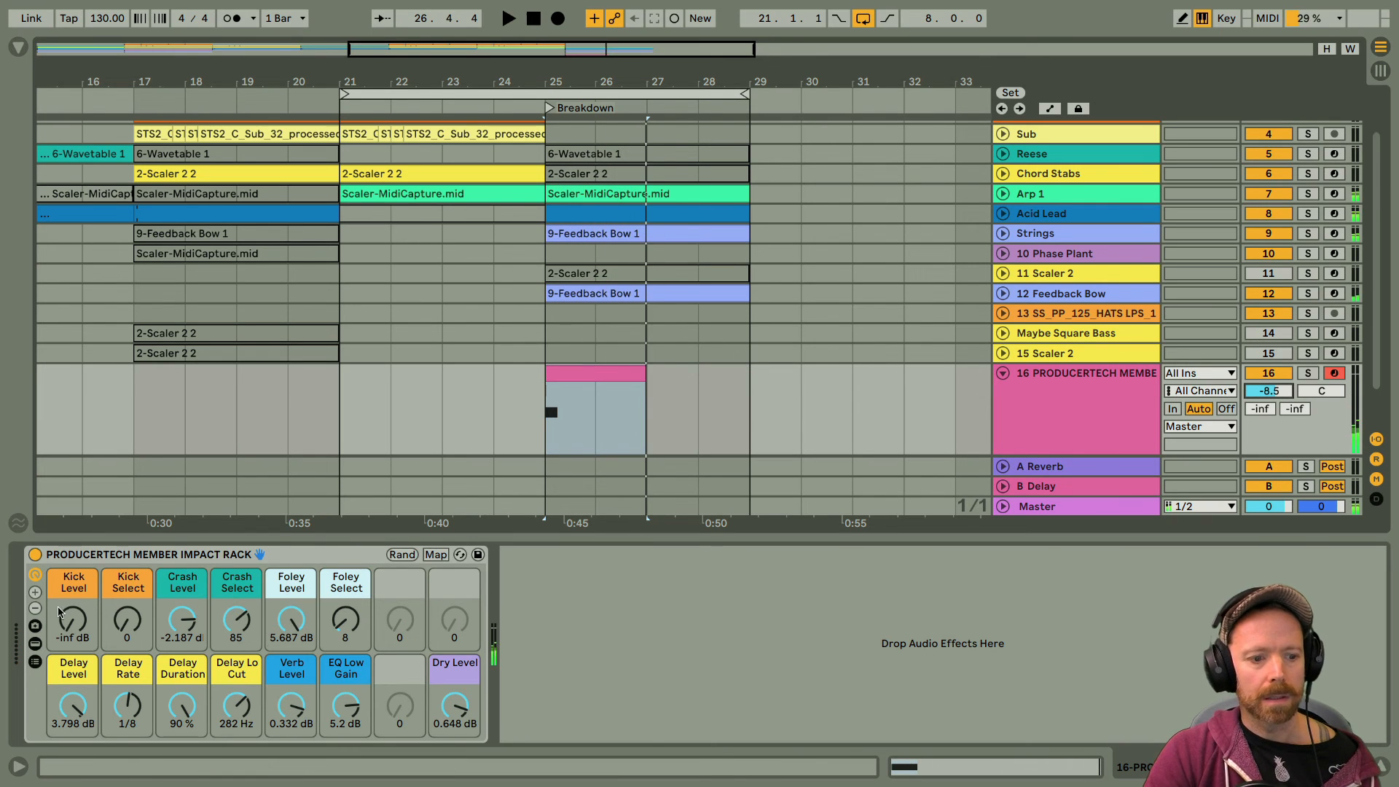
Step: Raise Kick Level to 6.0 dB and set EQ Low Gain to -3.2 dB, replaying the Breakdown impact to compare
left_click_drag(73, 620, 73, 510)
key("space")
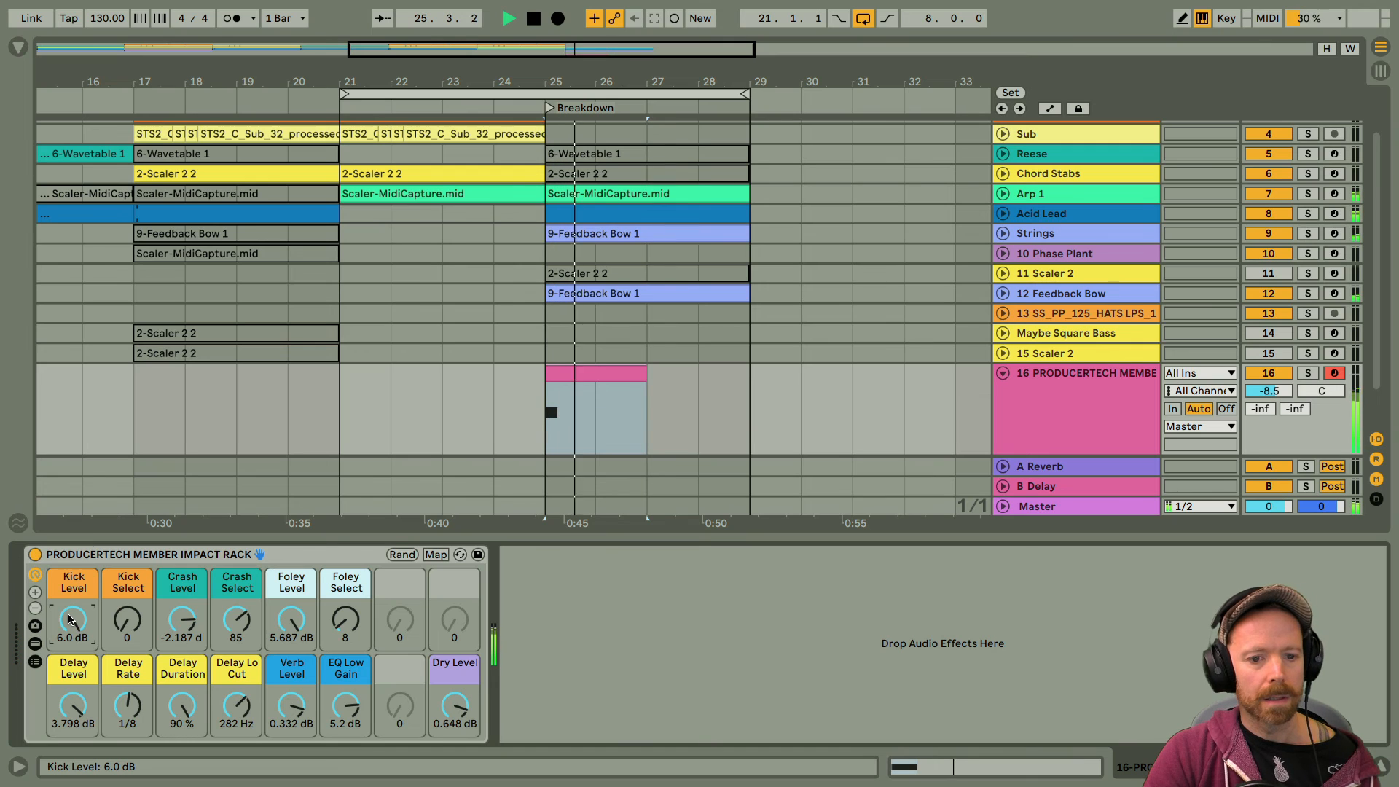
left_click_drag(350, 707, 349, 758)
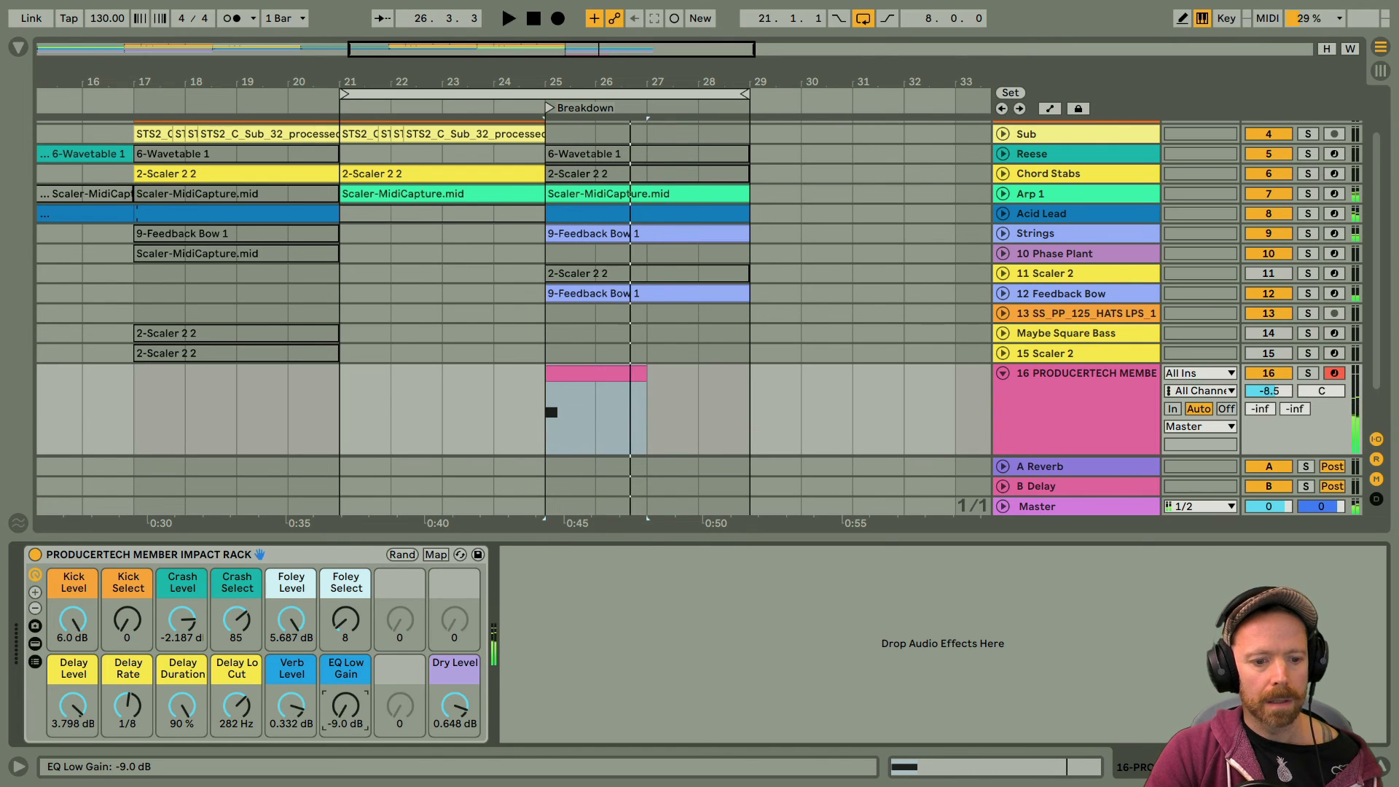
key("space")
key("space")
key("space")
left_click_drag(344, 705, 345, 675)
Step: Lower Dry Level to -5.337 dB and replay the impact from the start of the Breakdown
key("space")
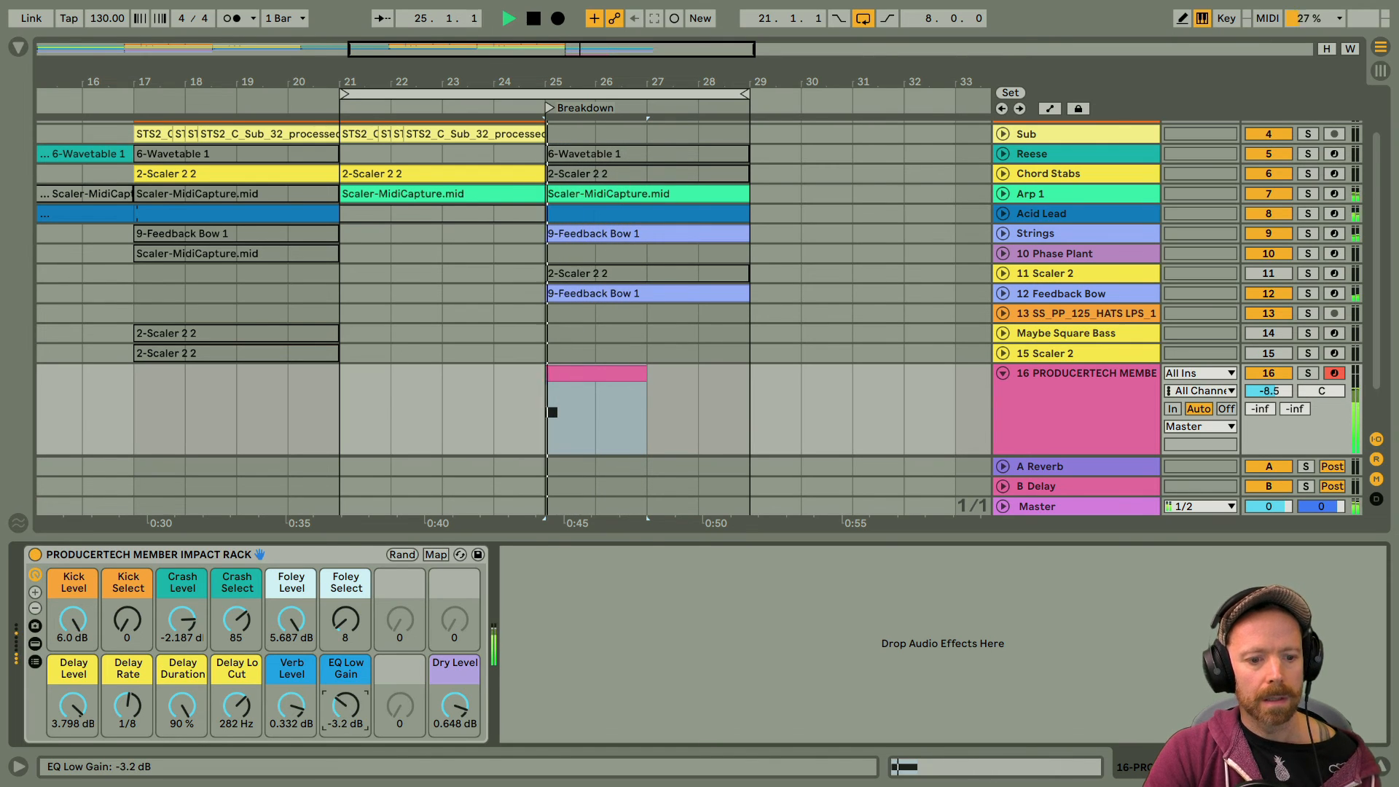
mouse_move(449, 705)
left_mouse_down()
mouse_move(449, 733)
mouse_move(447, 710)
left_mouse_up()
key("space")
key("space")
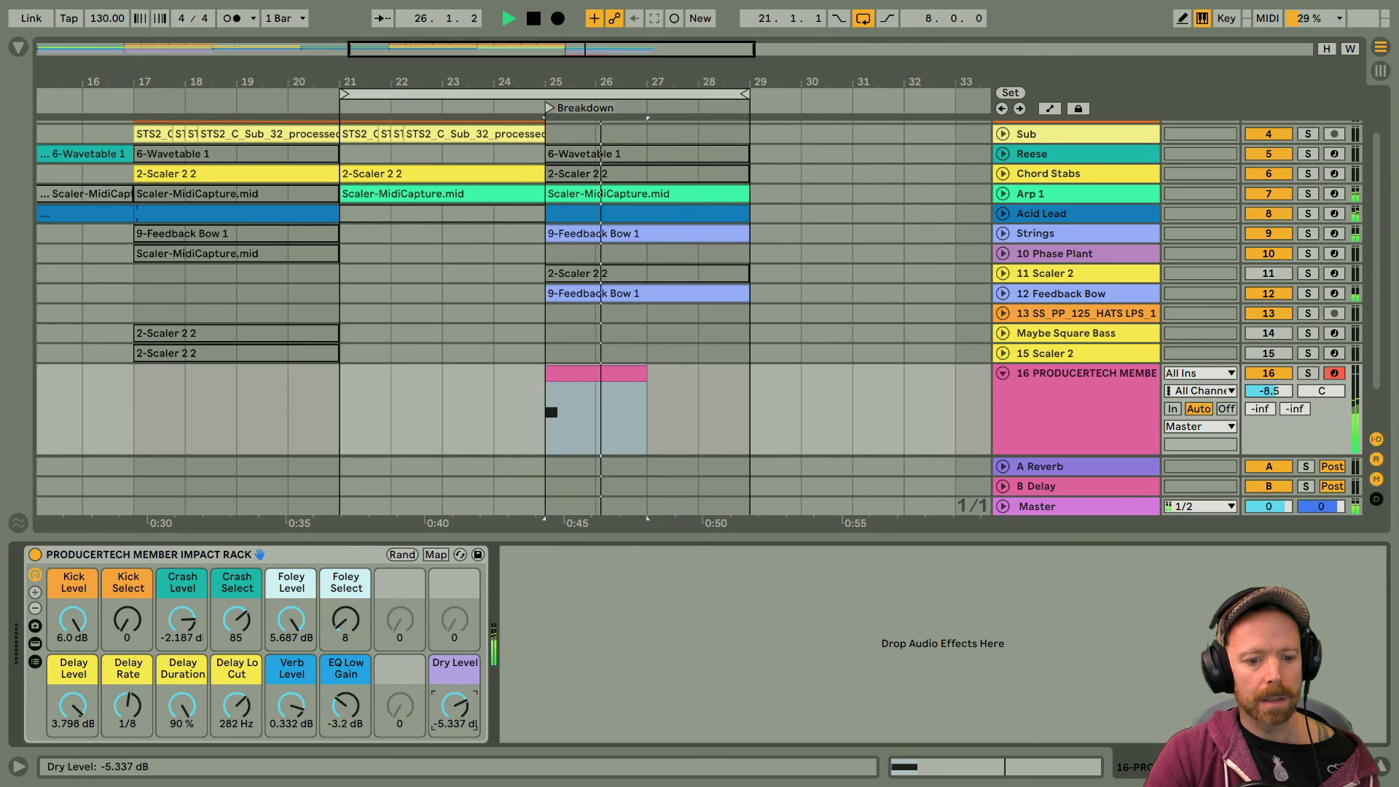
key("space")
key("space")
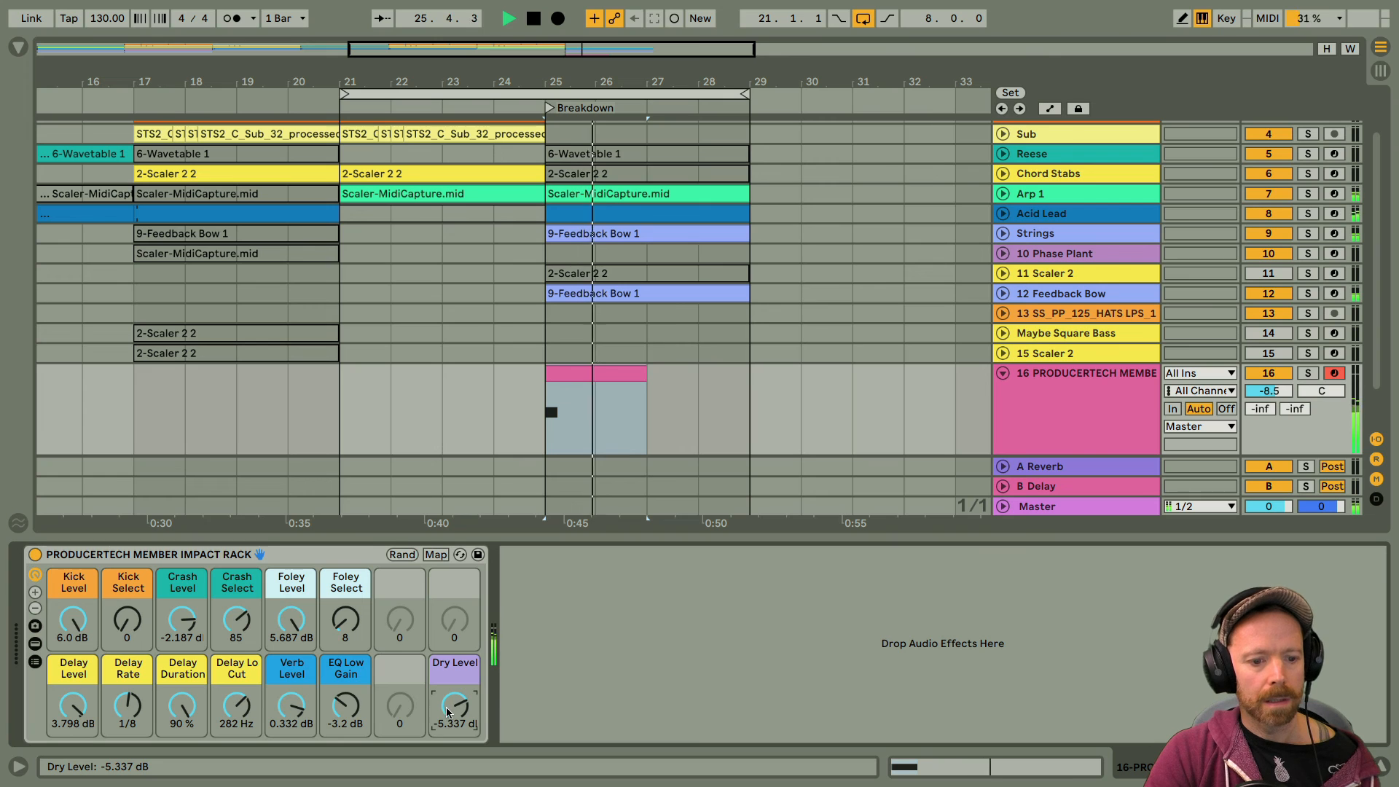